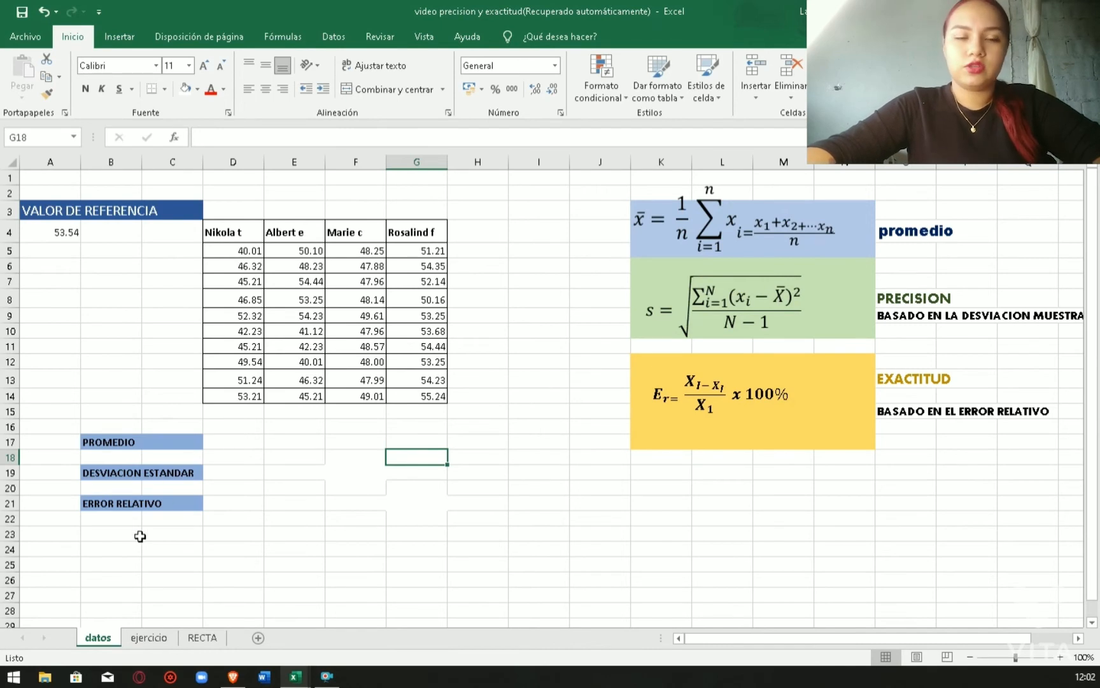
Review the problem statement on the ejercicio sheet and the average, precision and accuracy formulas on the datos sheet.
click(169, 634)
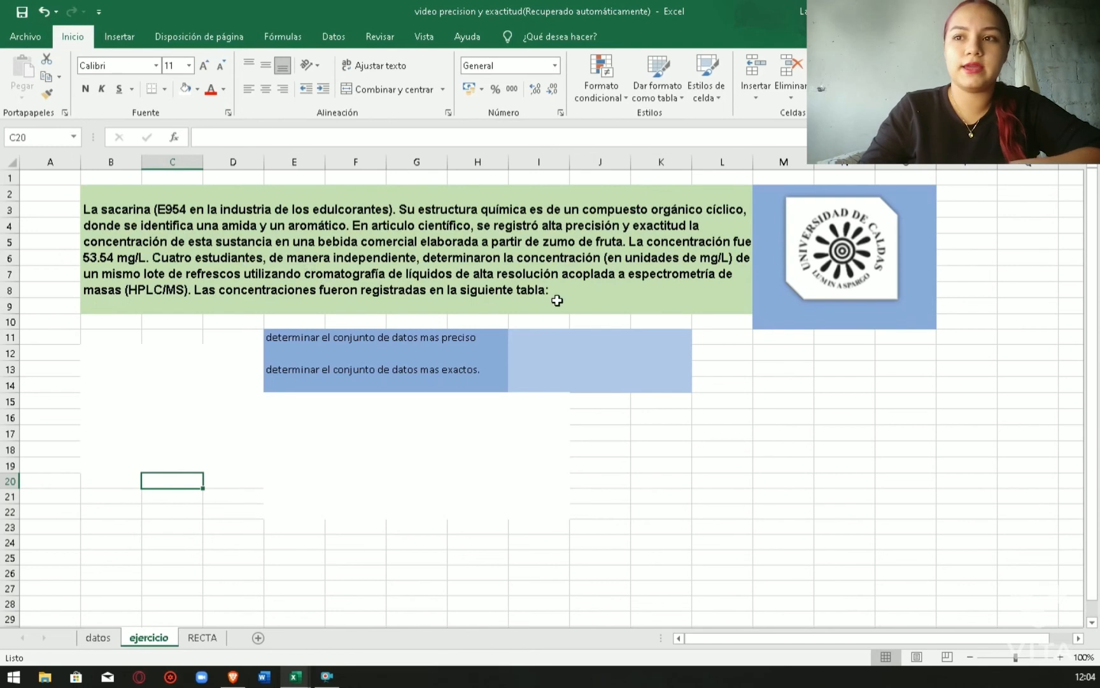
click(105, 643)
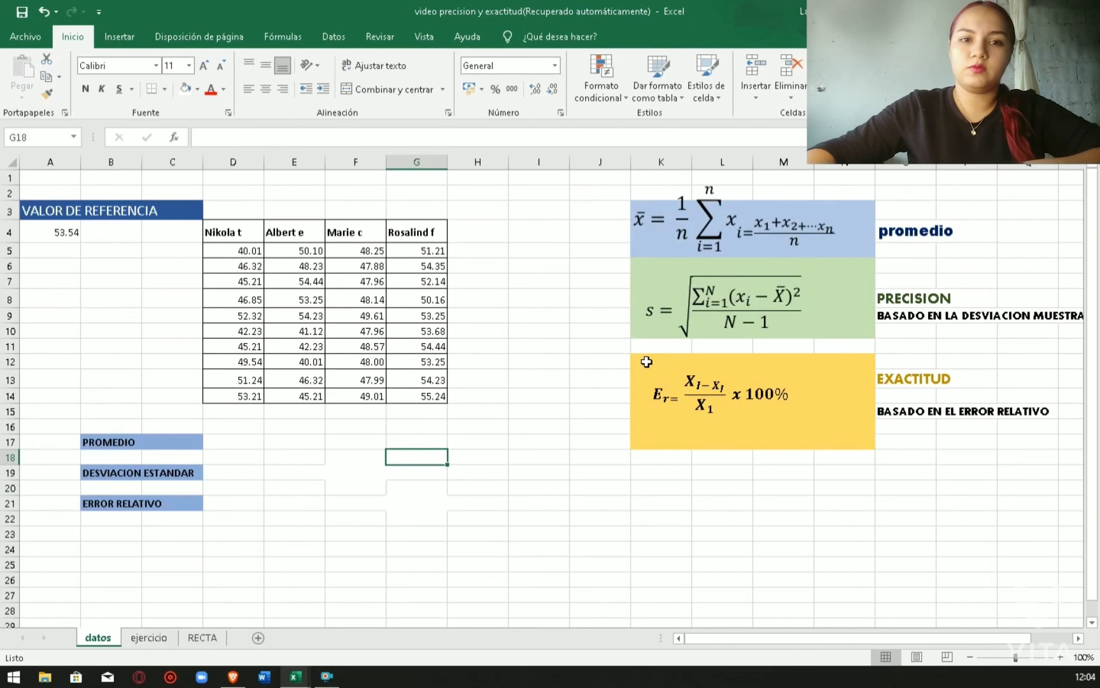
click(529, 427)
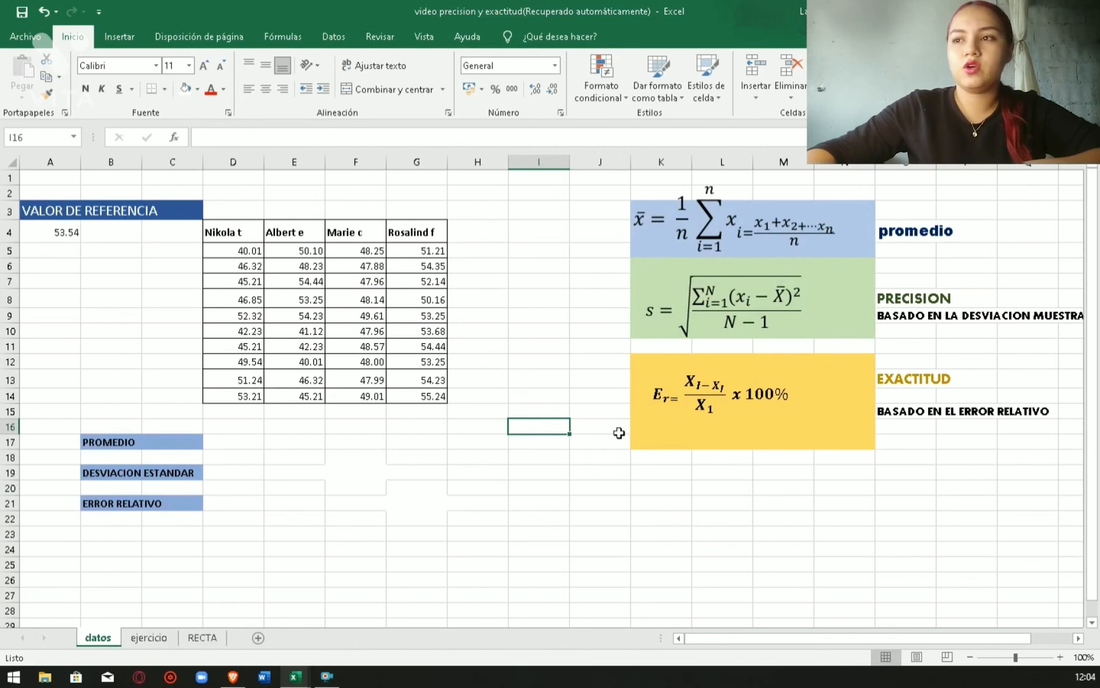
click(563, 298)
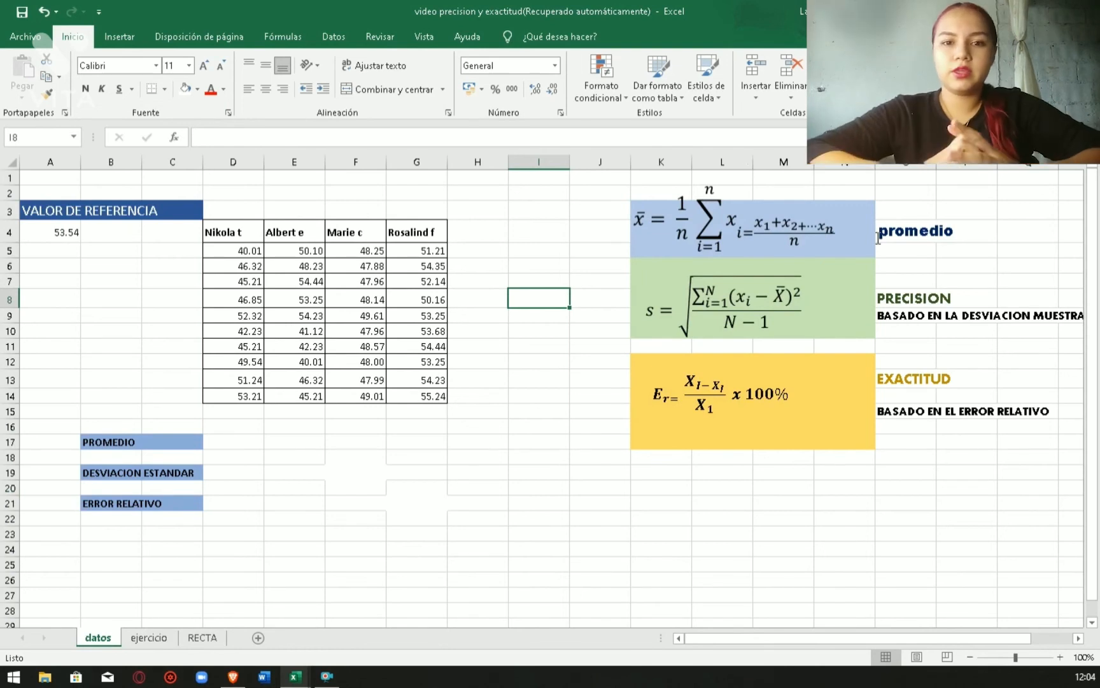
click(984, 230)
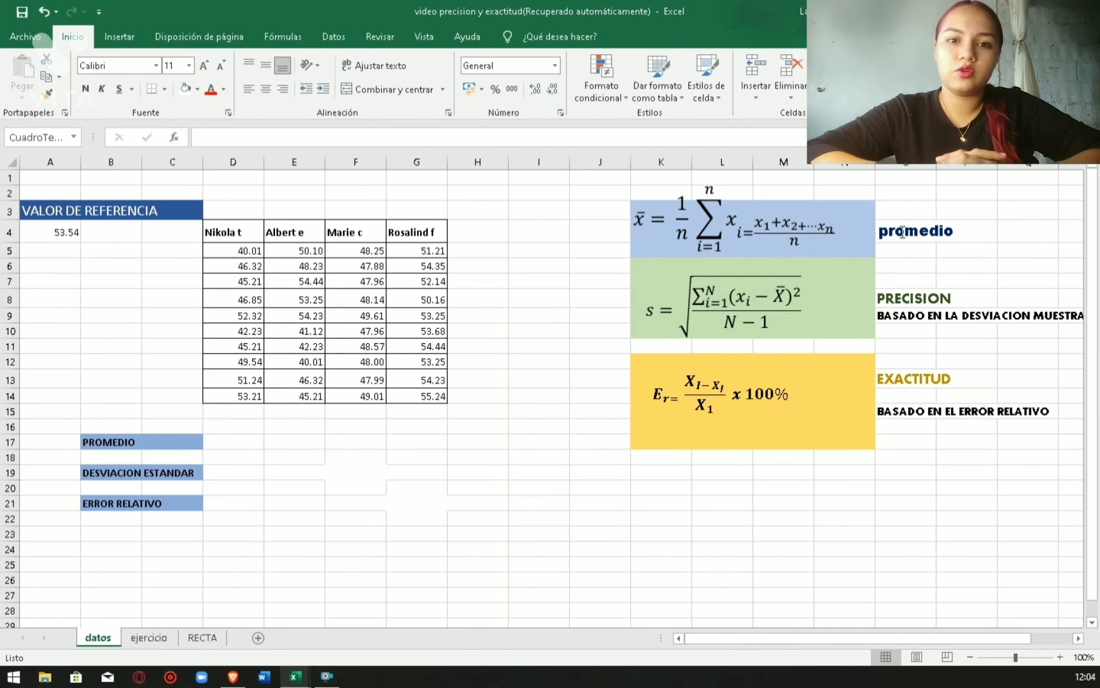
click(903, 233)
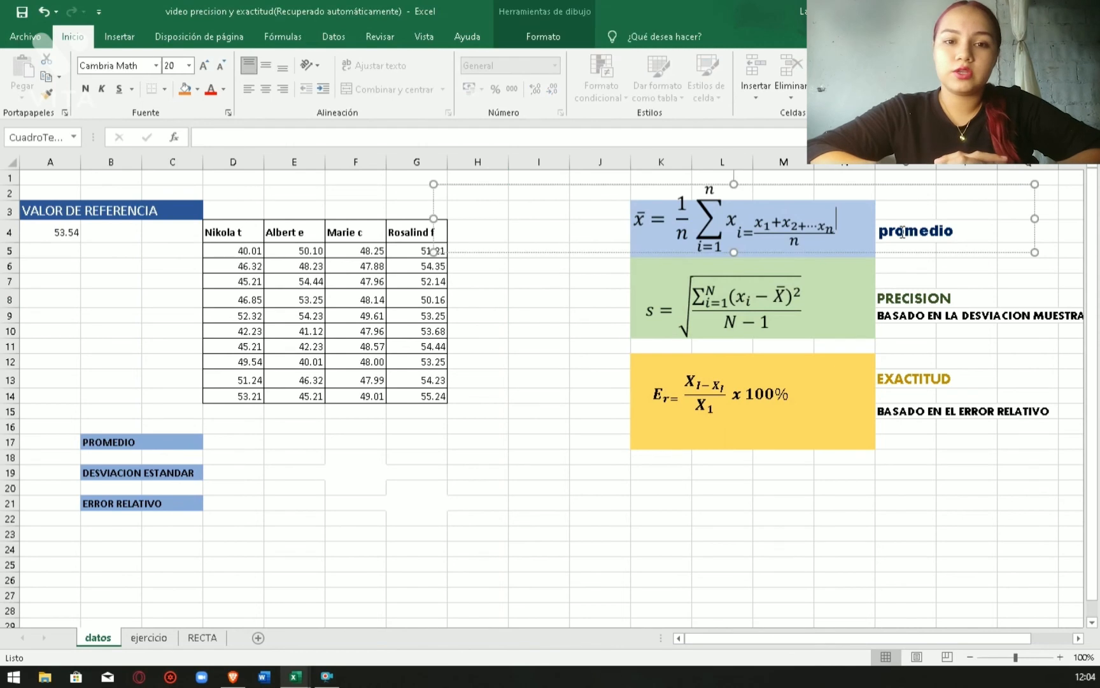
click(594, 453)
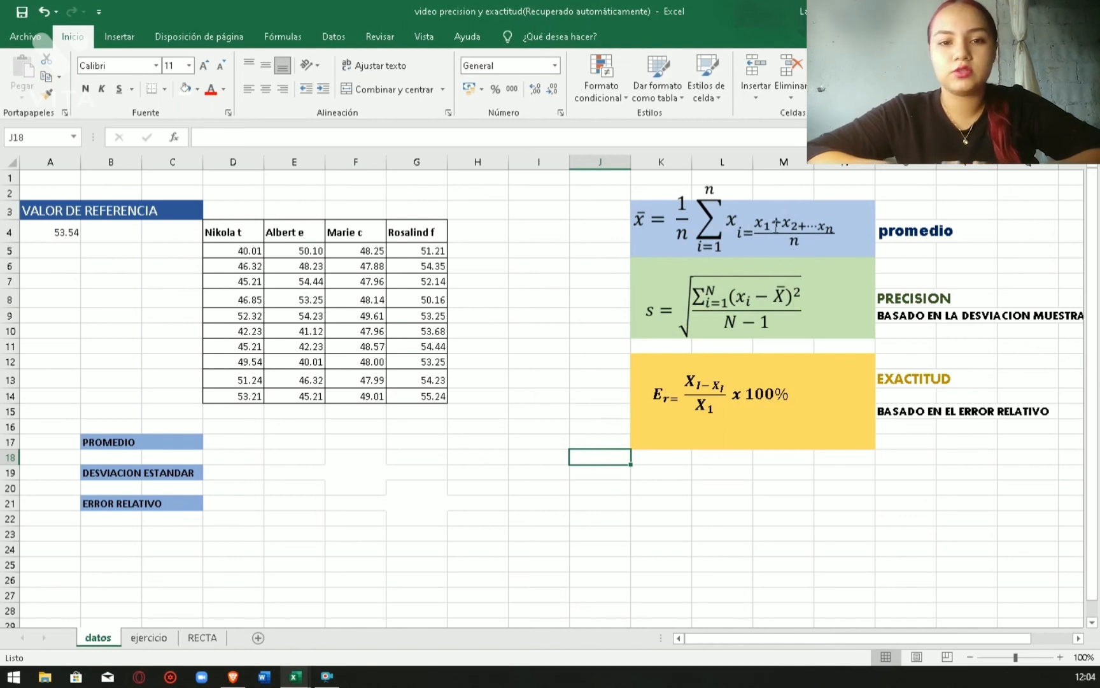
Calculate the first data column's average in the PROMEDIO row, cell D17, with =PROMEDIO(D5:D14).
click(236, 444)
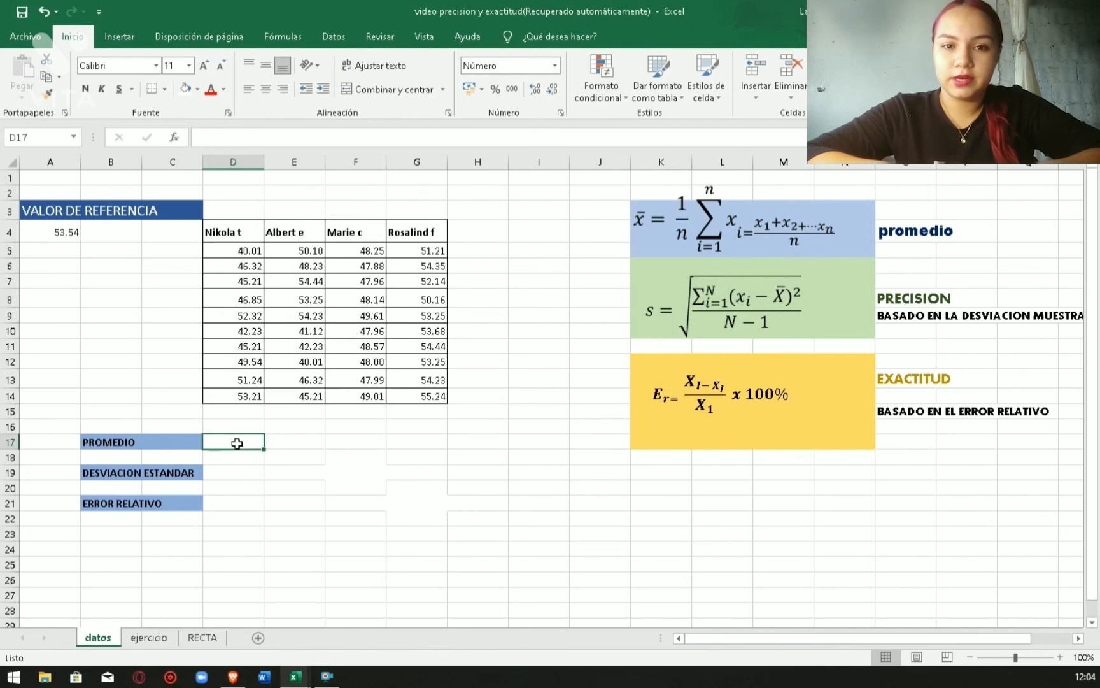
double_click(237, 443)
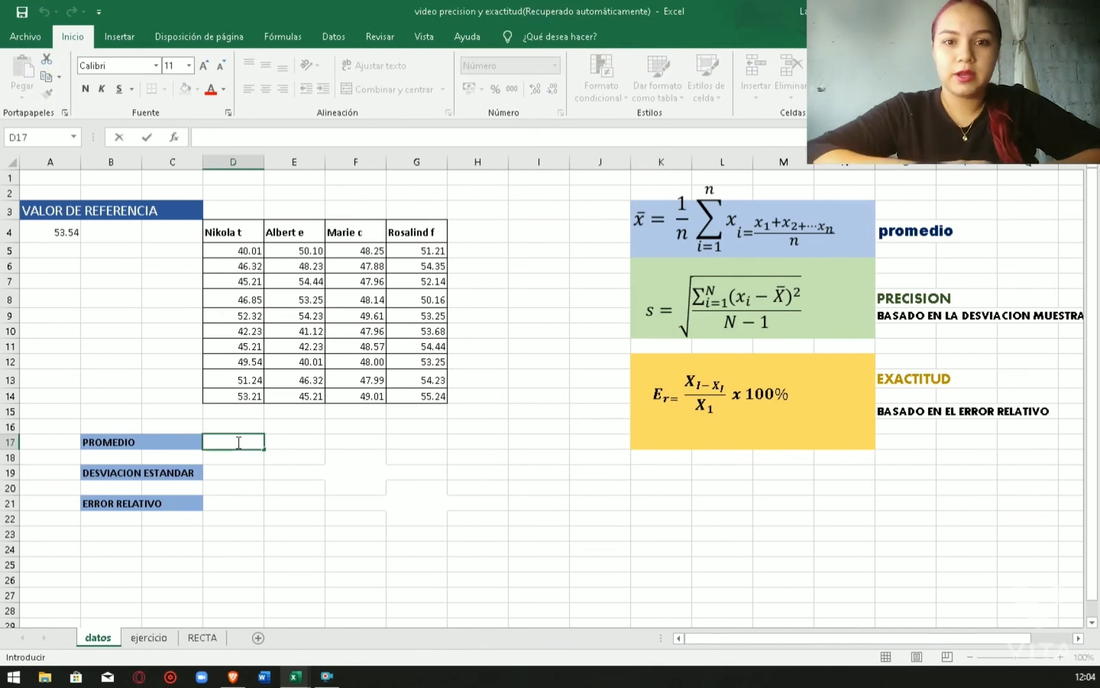
text(=)
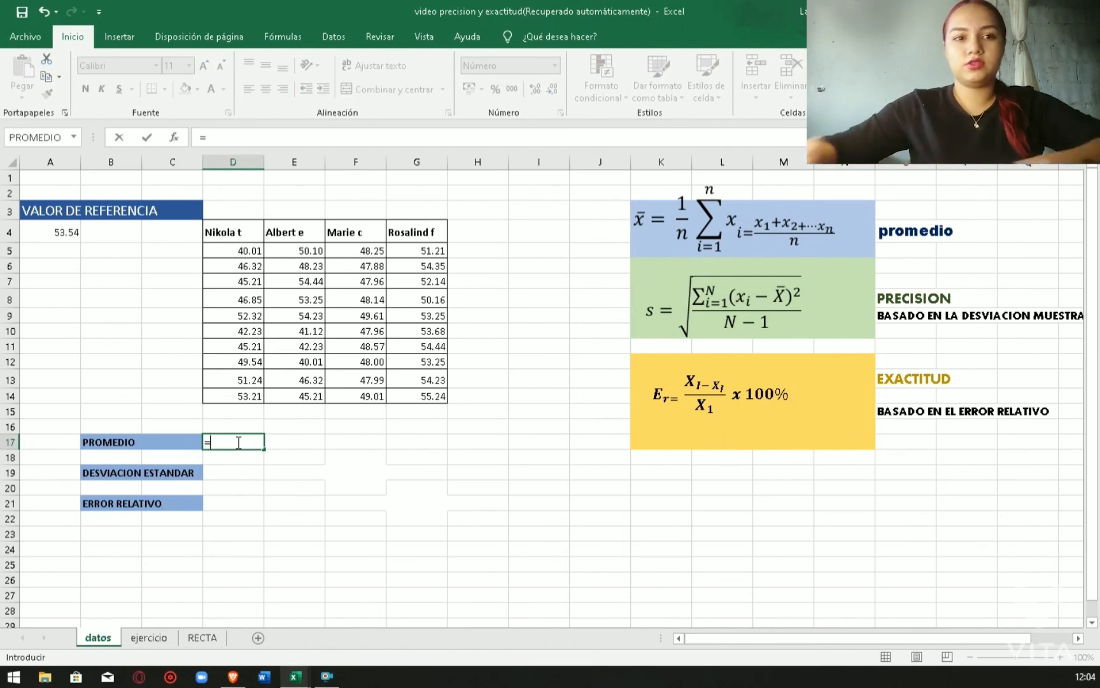
text(promedio)
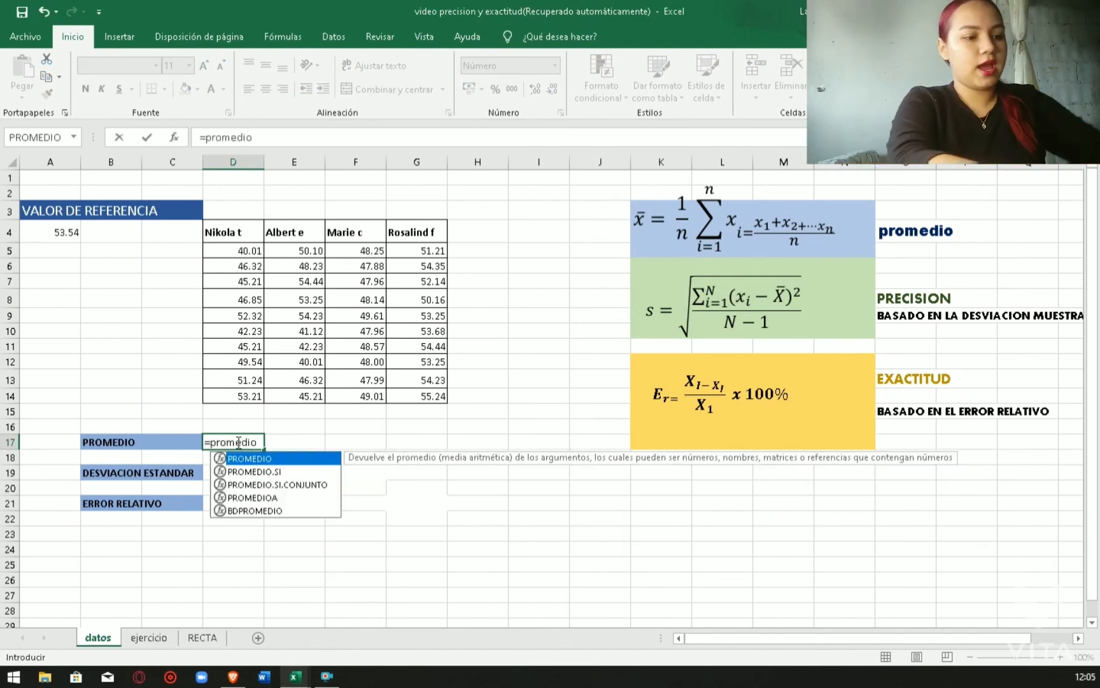
text(()
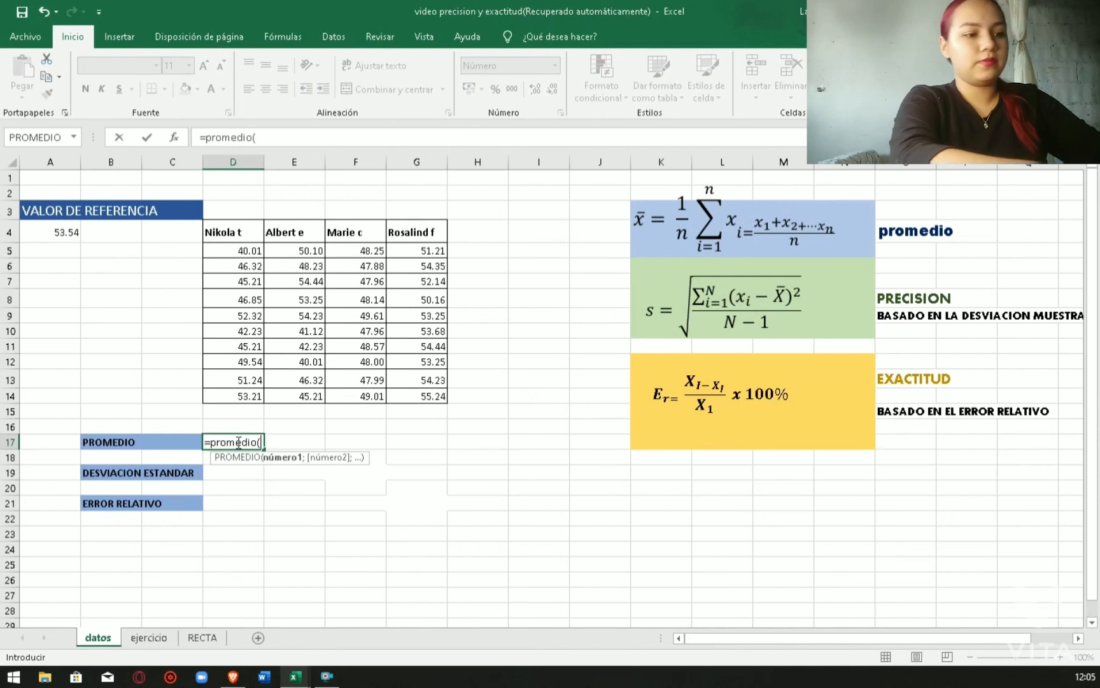
click(253, 248)
drag(264, 258, 260, 397)
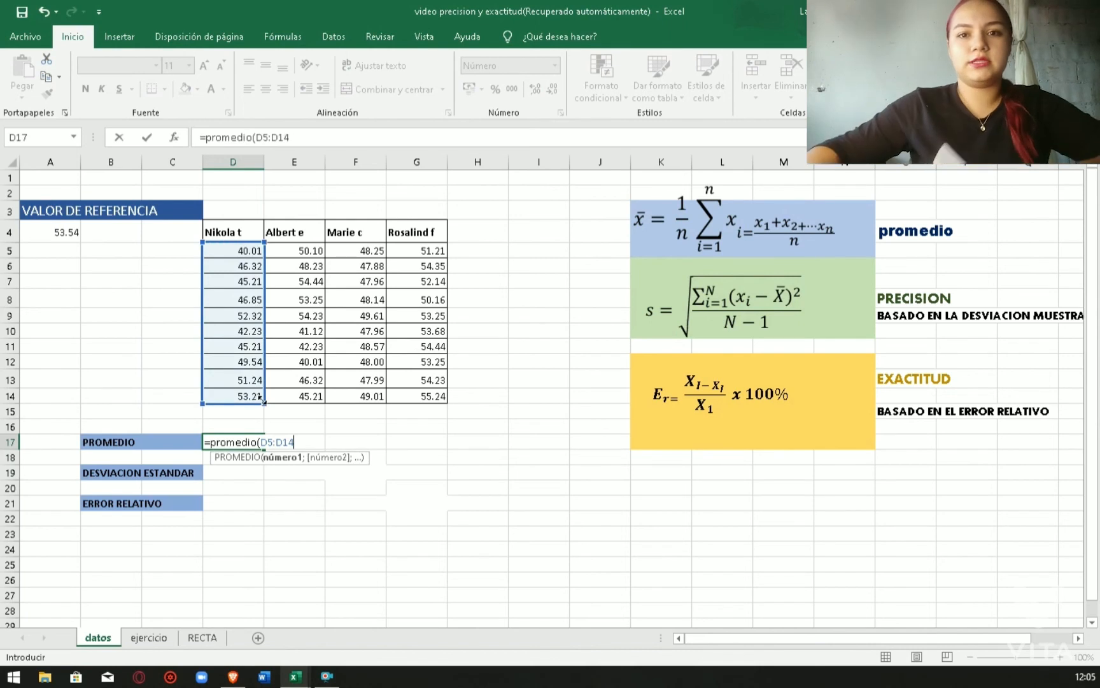
text())
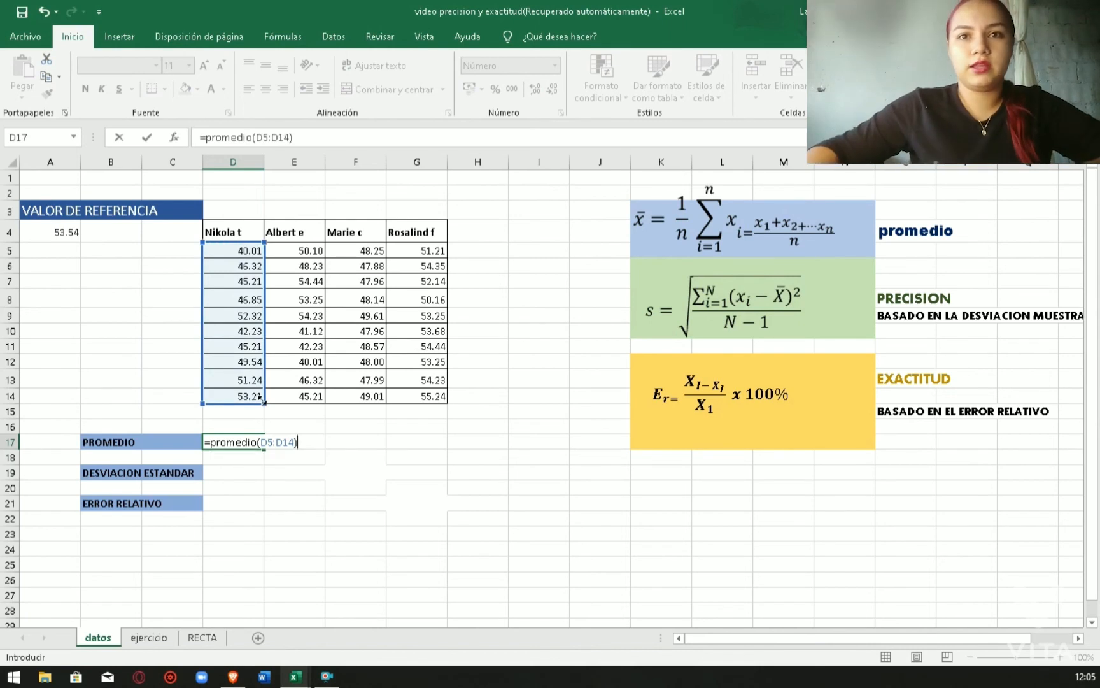
key(Return)
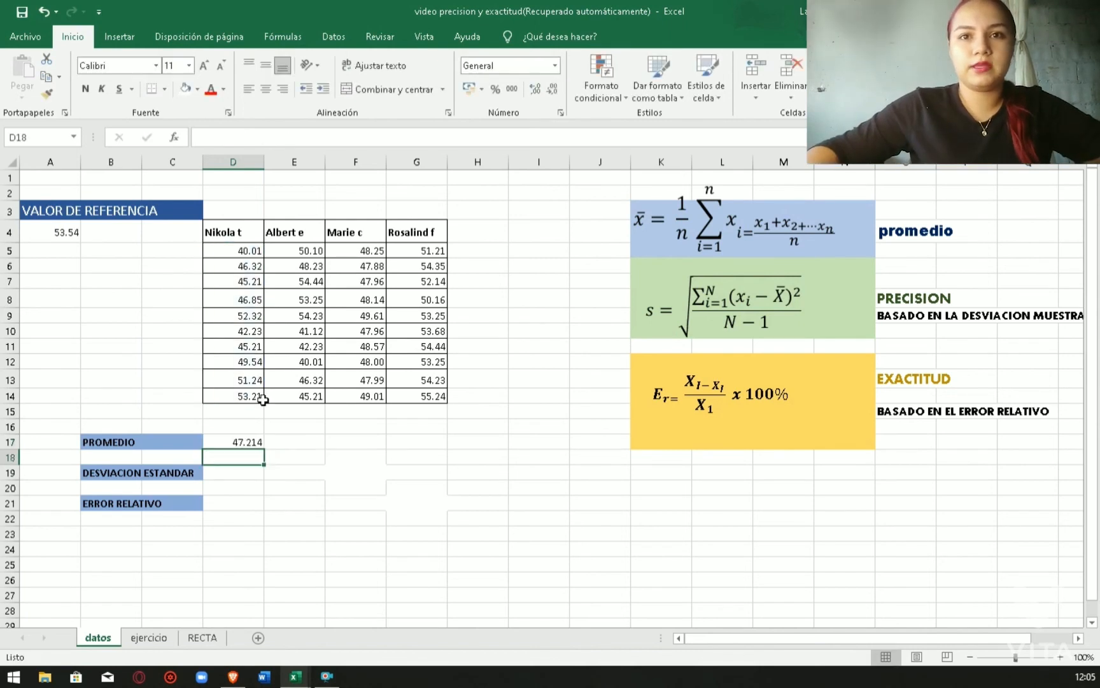
Fill the average formula from D17 across the PROMEDIO row to G17.
click(217, 442)
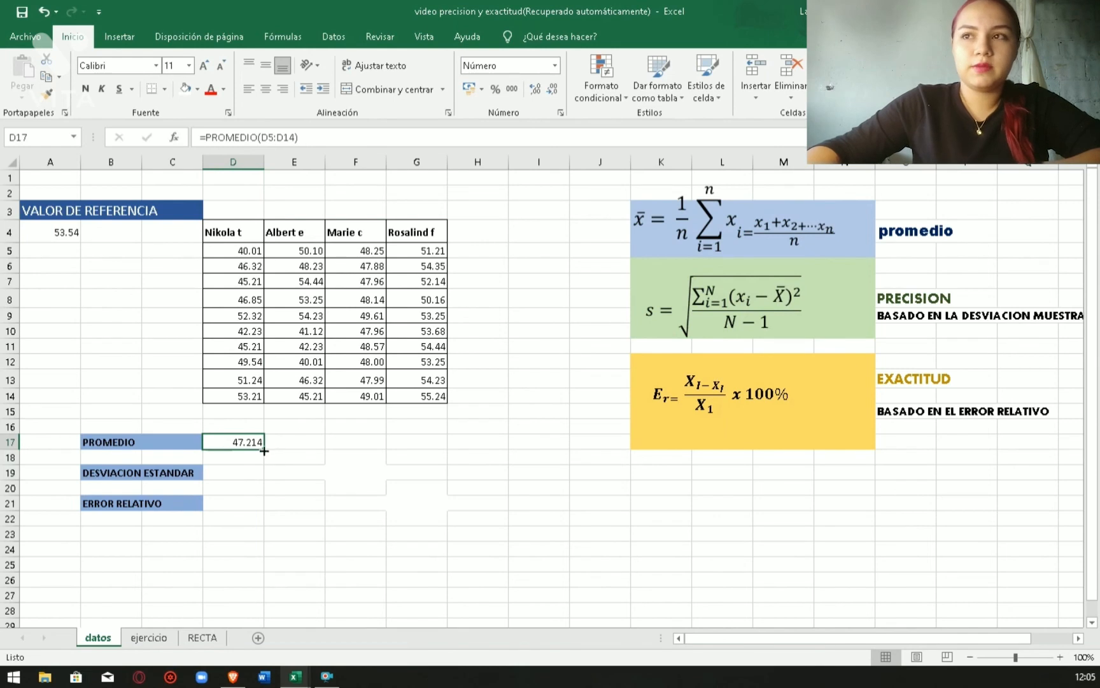
drag(284, 444, 431, 438)
click(307, 503)
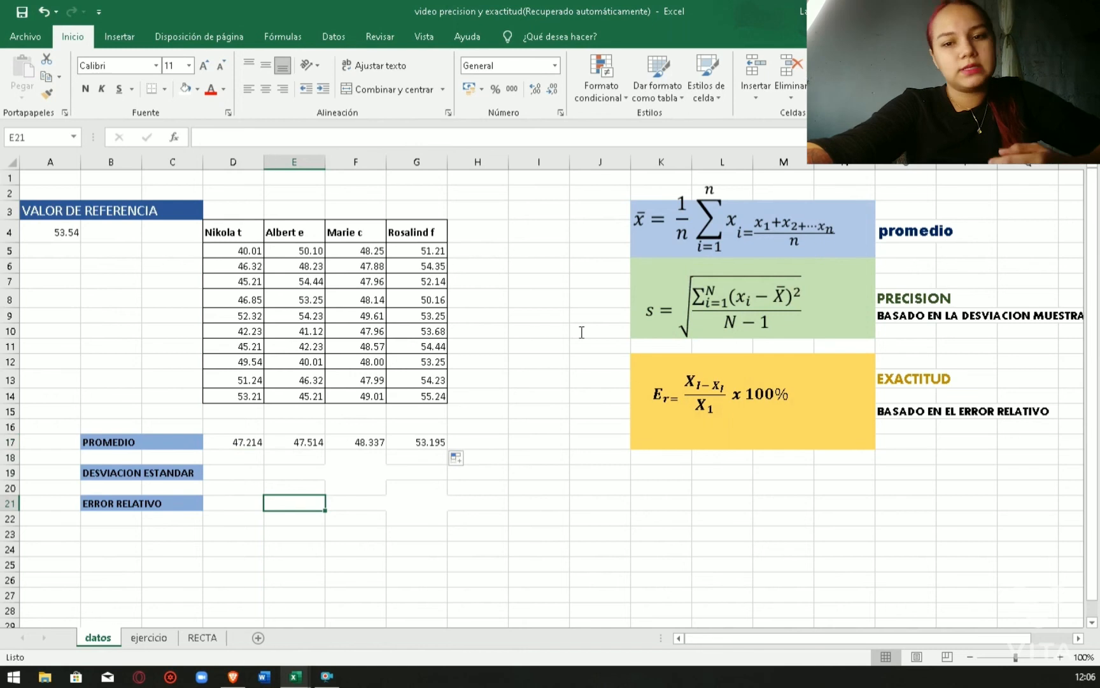
click(540, 273)
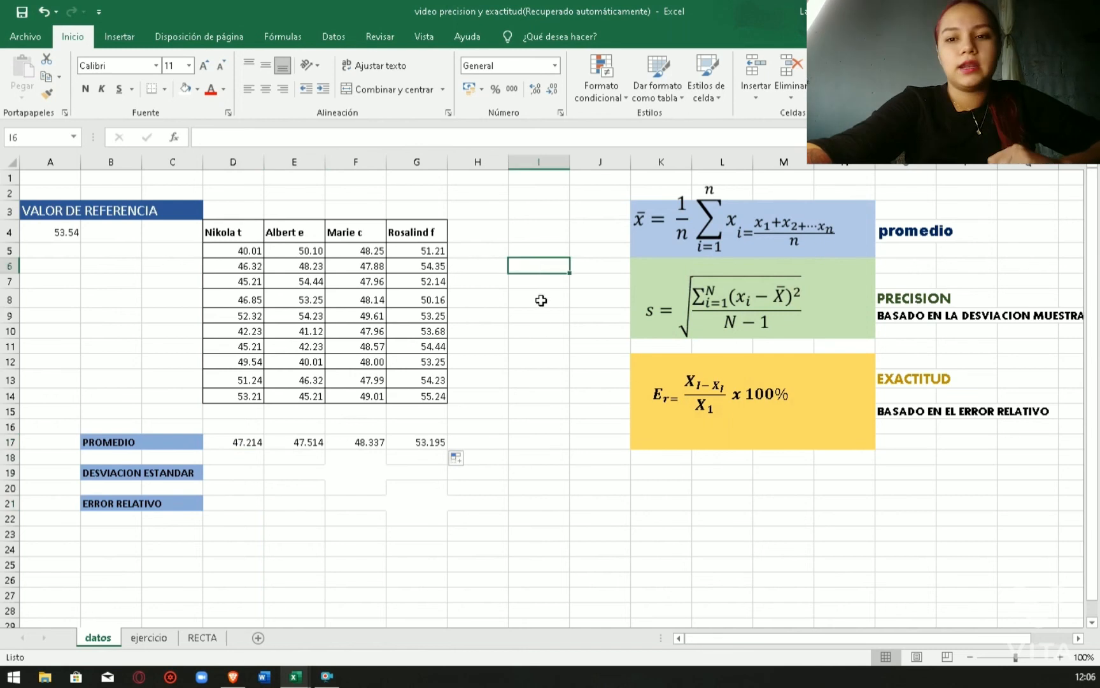
click(549, 333)
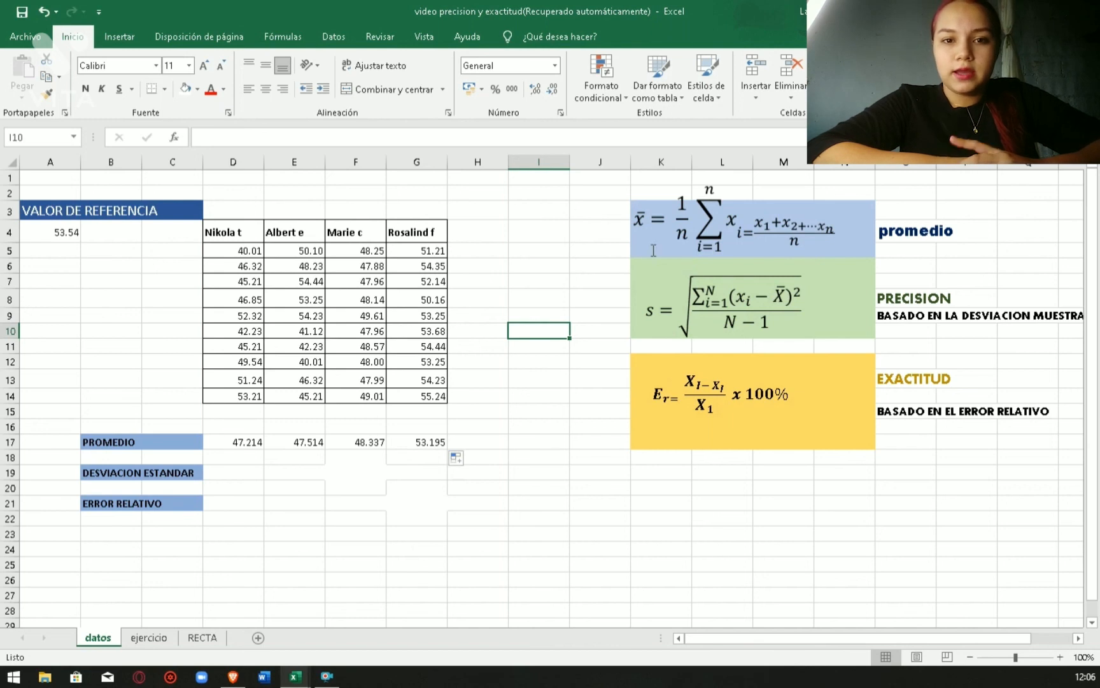
Calculate the first data column's sample standard deviation in cell D19 with =DESVEST.M(D5:D14).
double_click(234, 471)
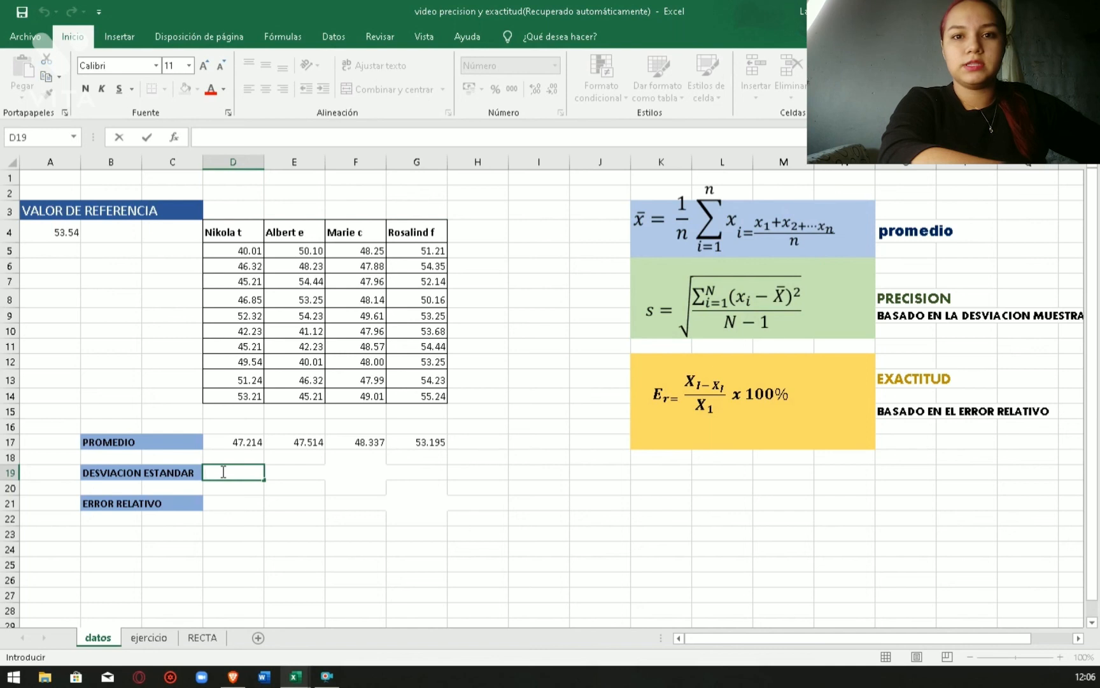
text(=)
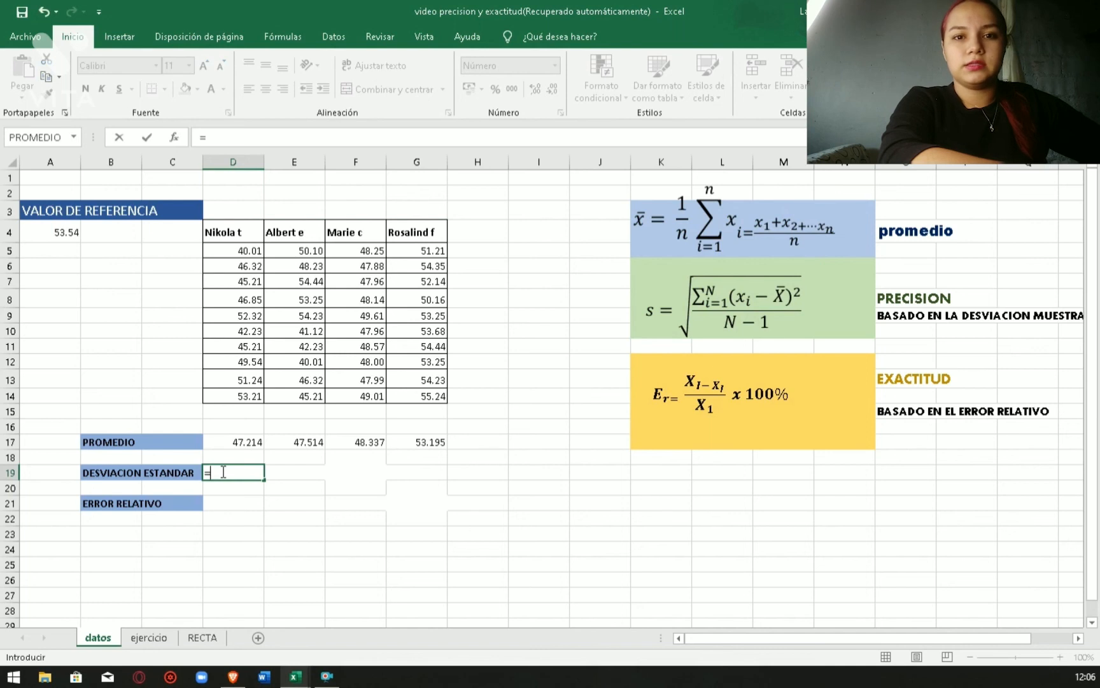
text(des)
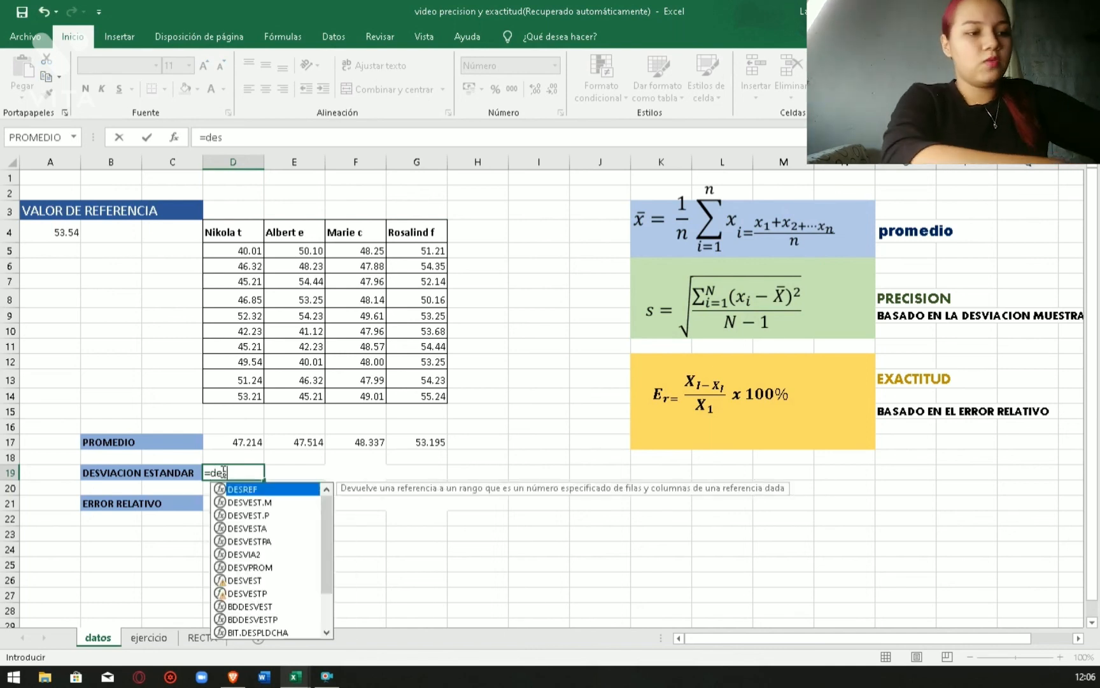
text(v)
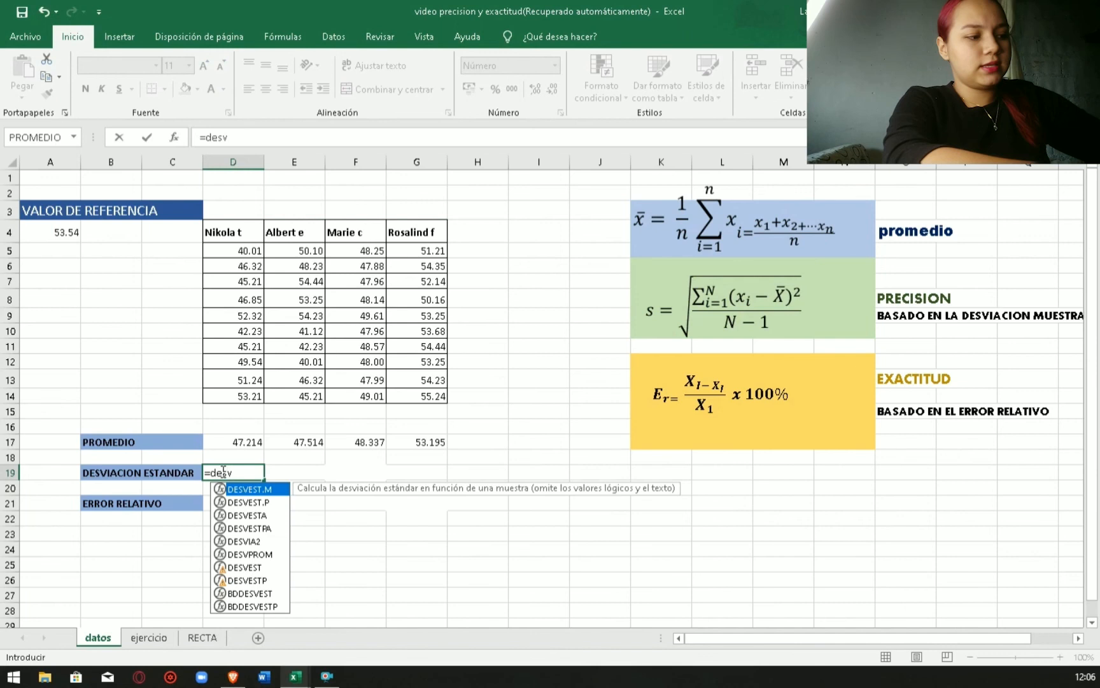
text(est)
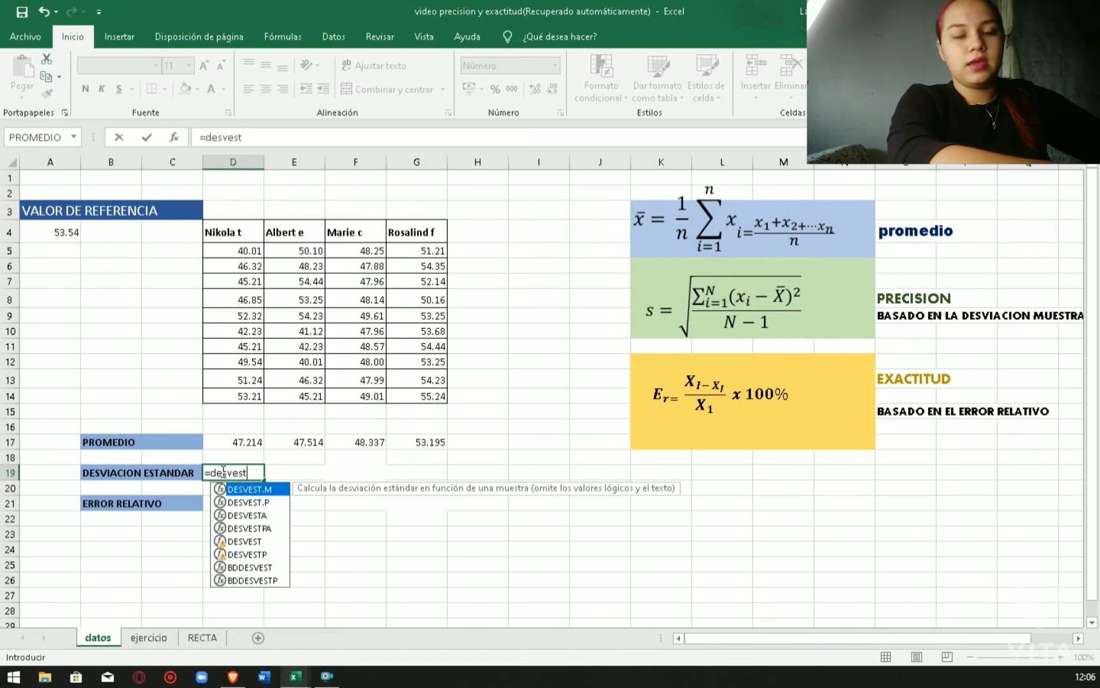
text(.m)
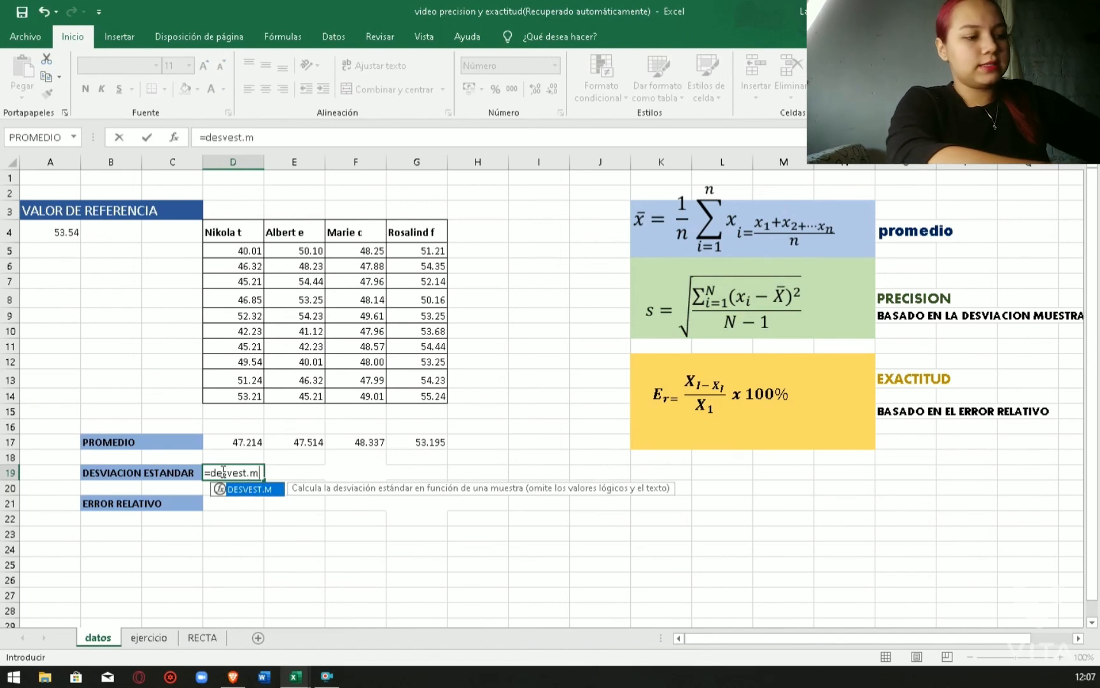
text(()
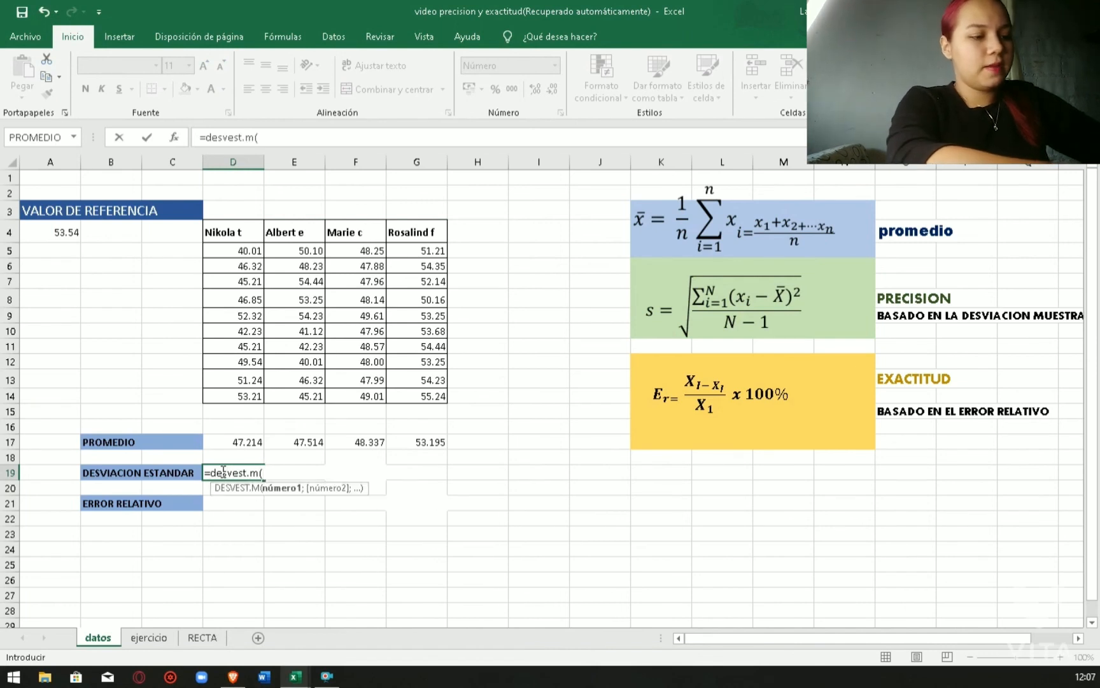
click(233, 249)
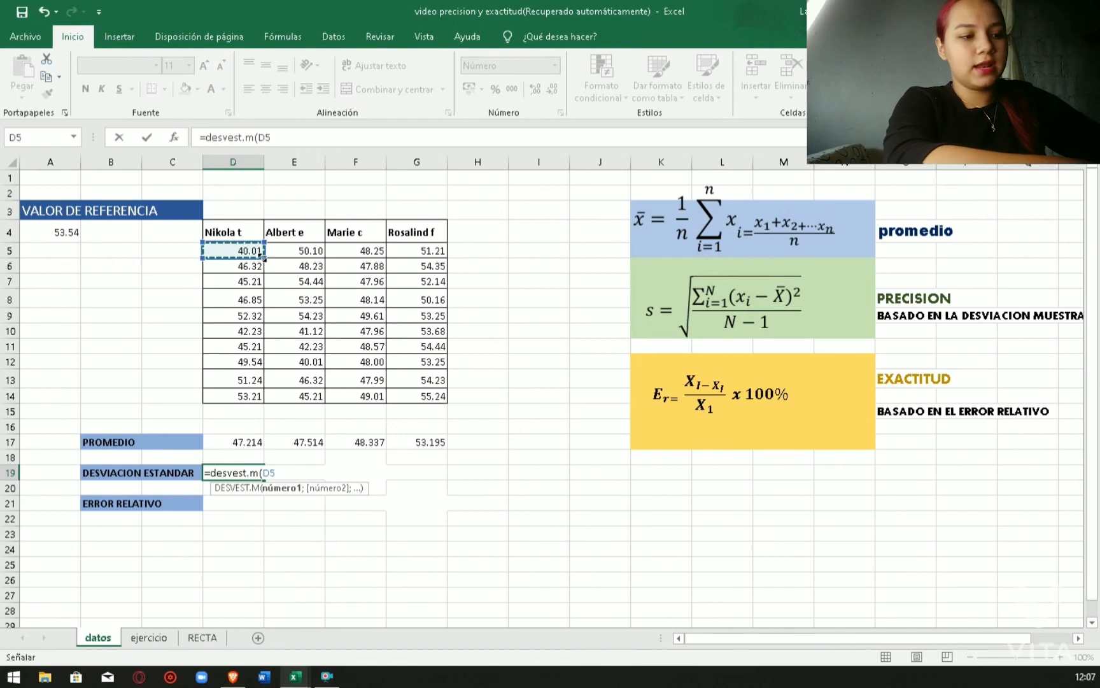
drag(261, 252, 270, 396)
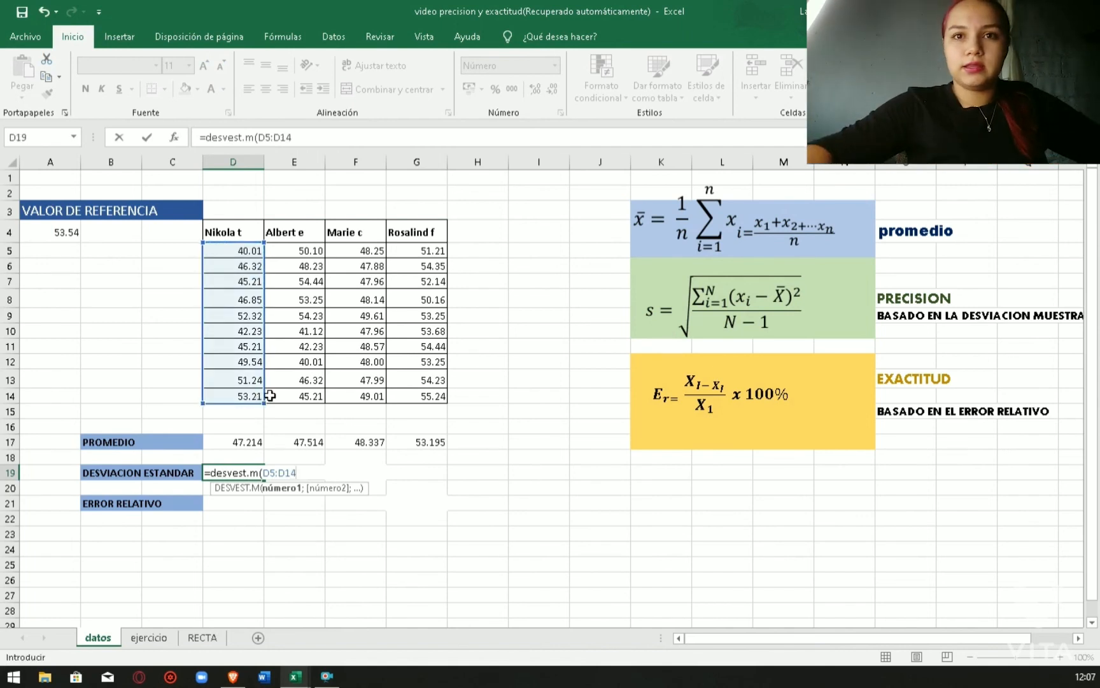
text())
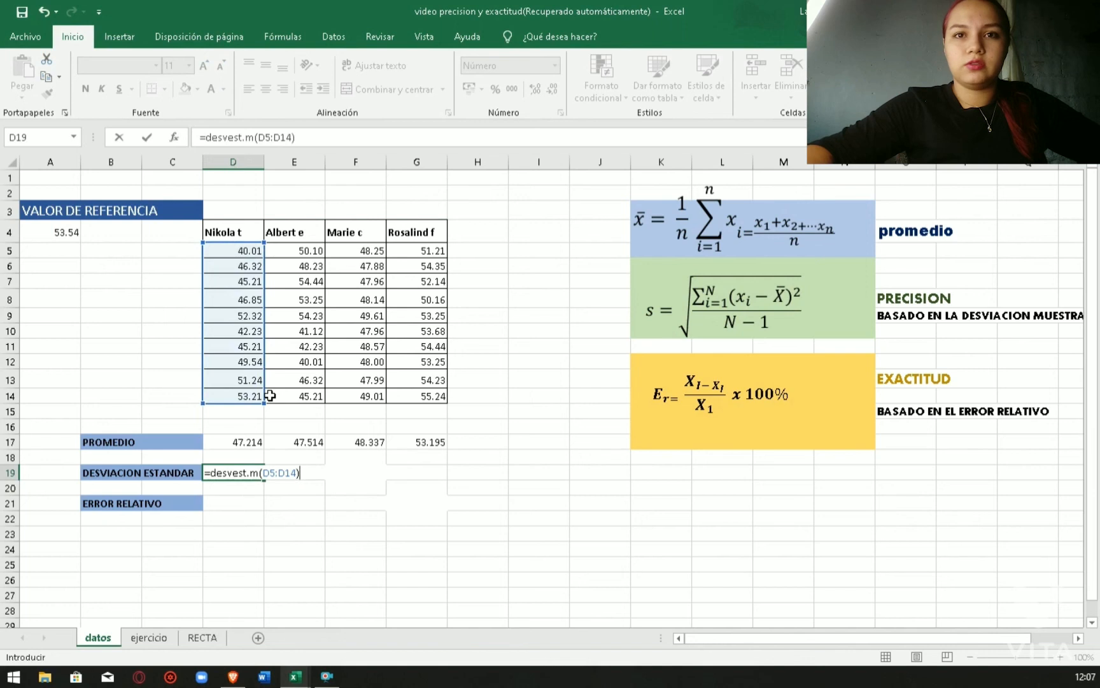
key(Return)
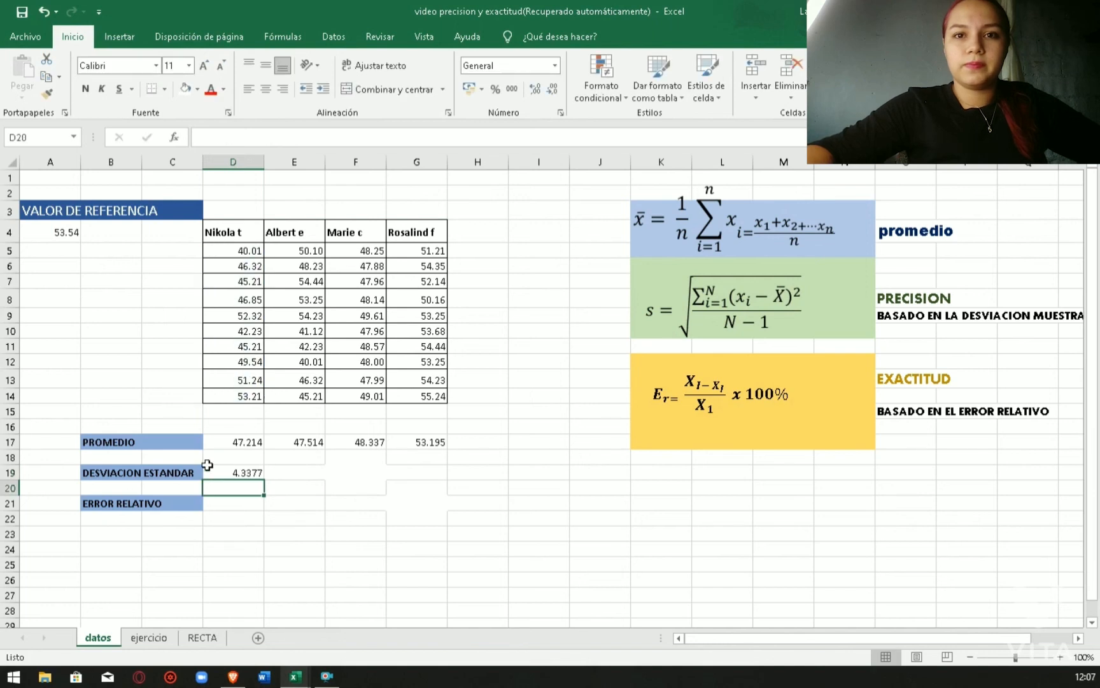
Fill the standard deviation formula from D19 across the DESVIACION ESTANDAR row to G19.
click(223, 469)
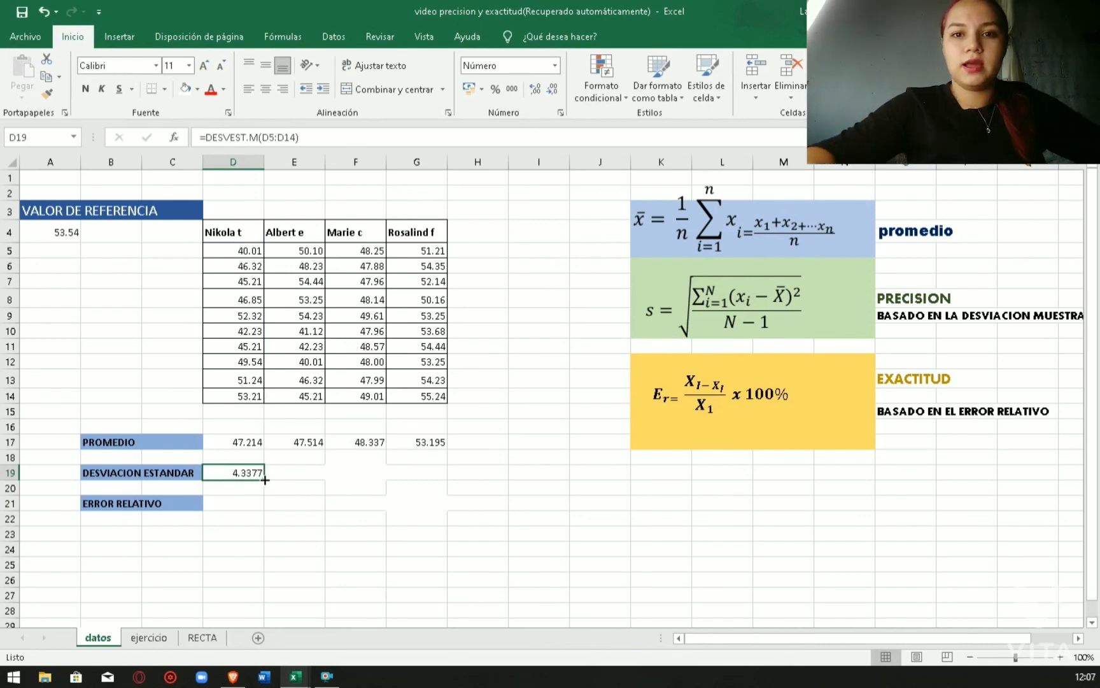
drag(263, 482, 420, 475)
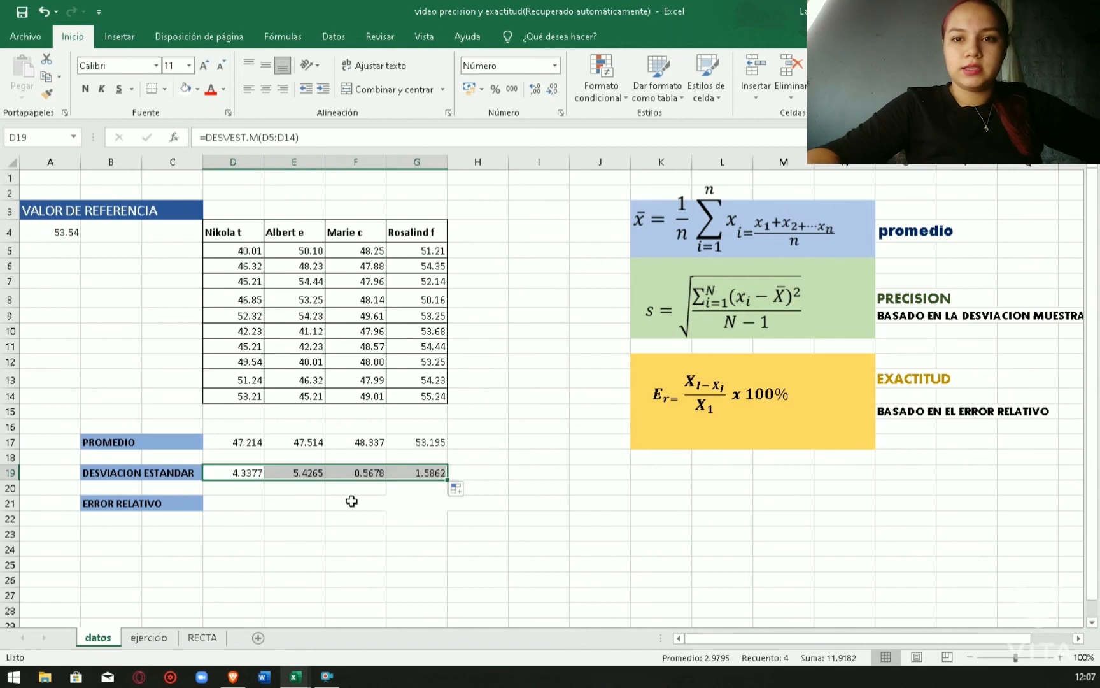
click(483, 457)
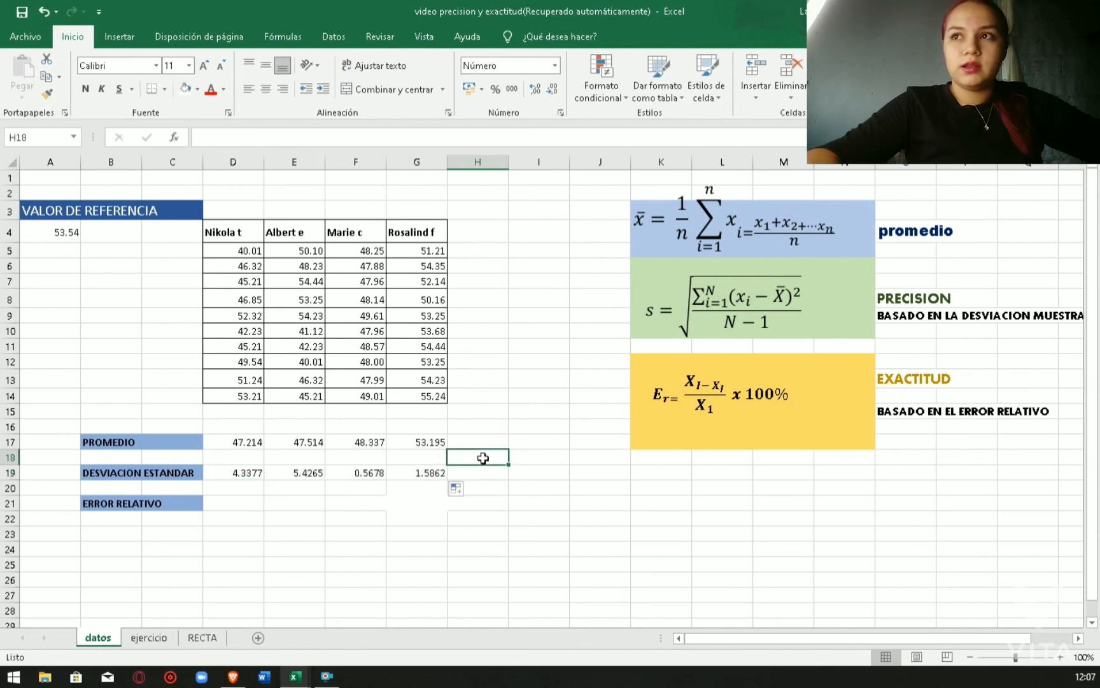
click(297, 521)
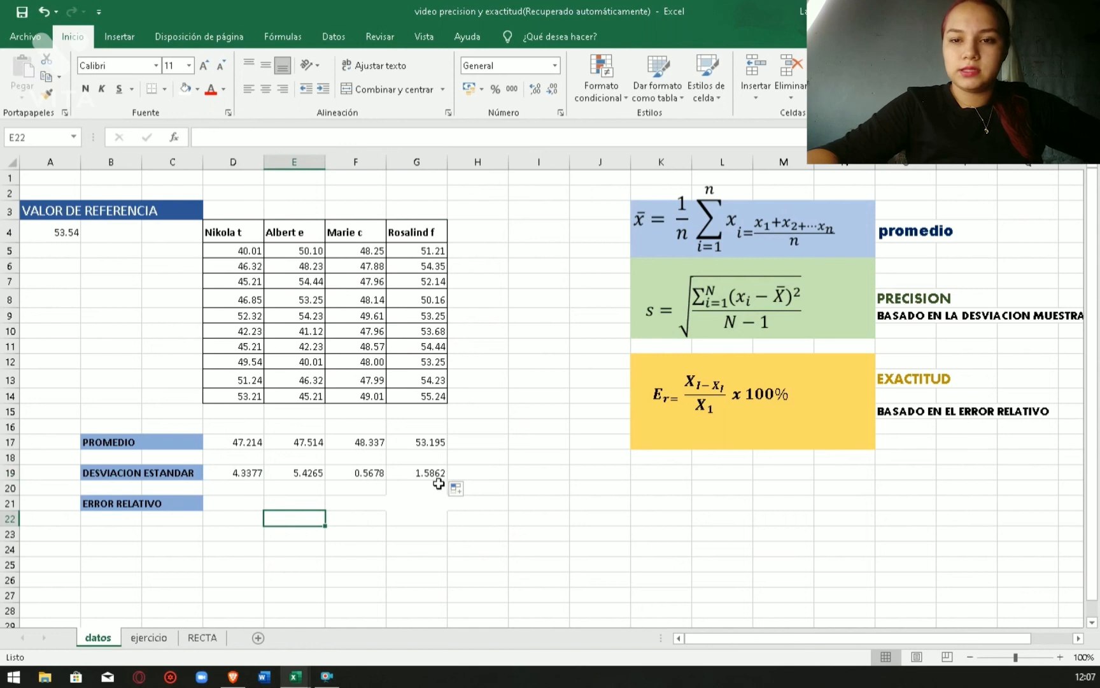
click(227, 503)
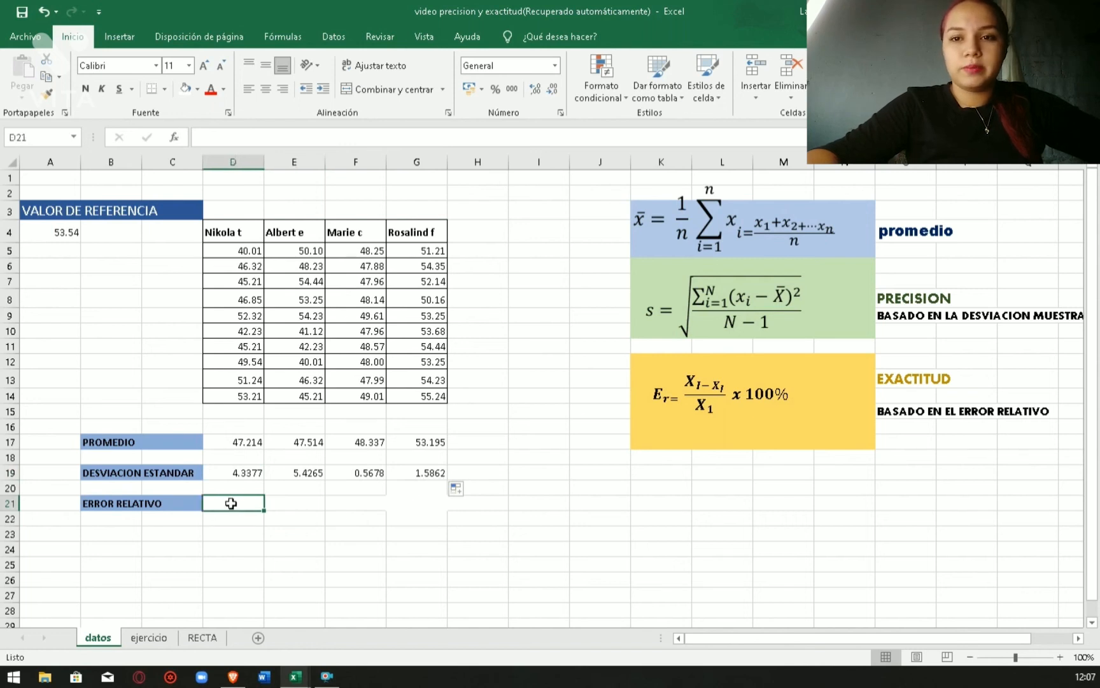
click(360, 471)
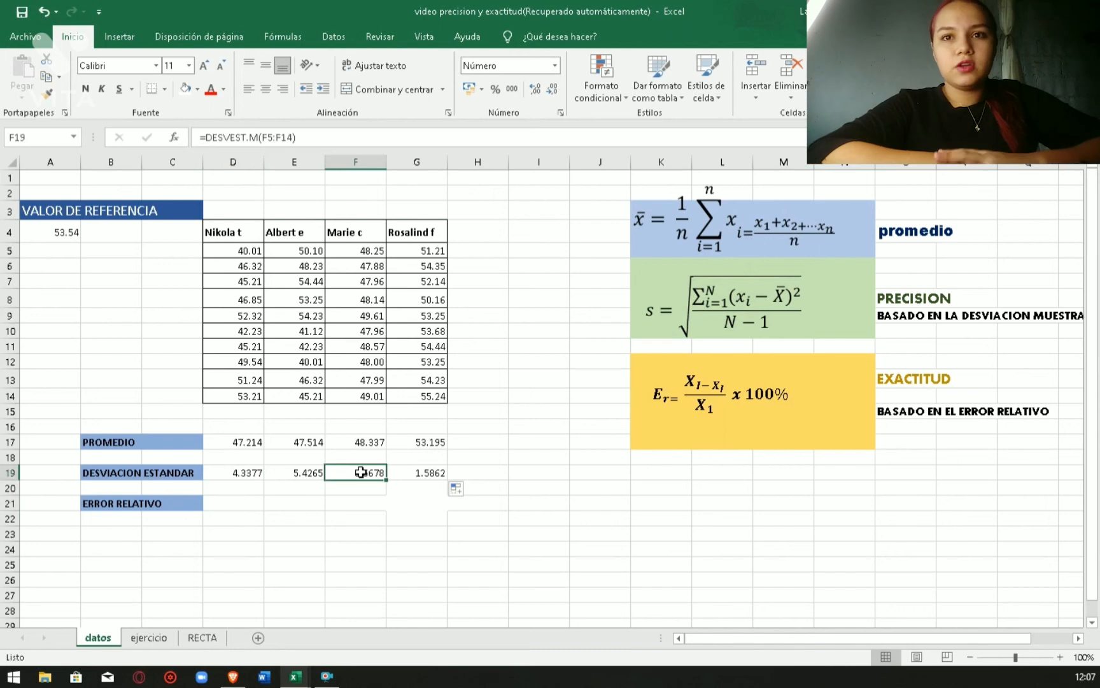
click(197, 89)
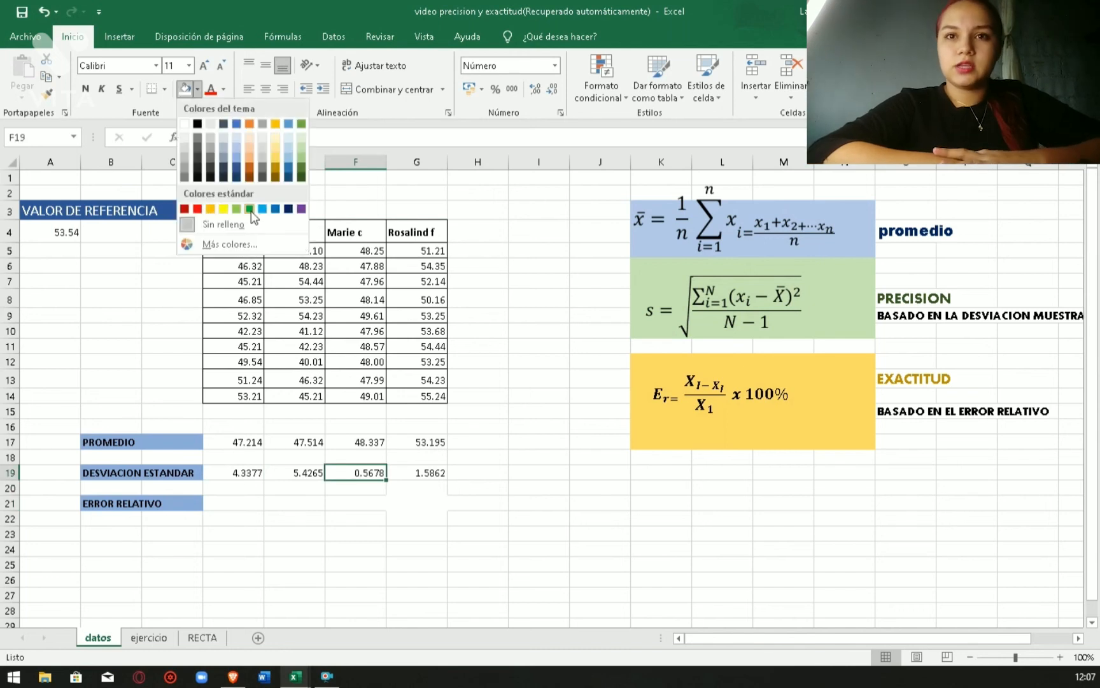
click(304, 147)
click(291, 504)
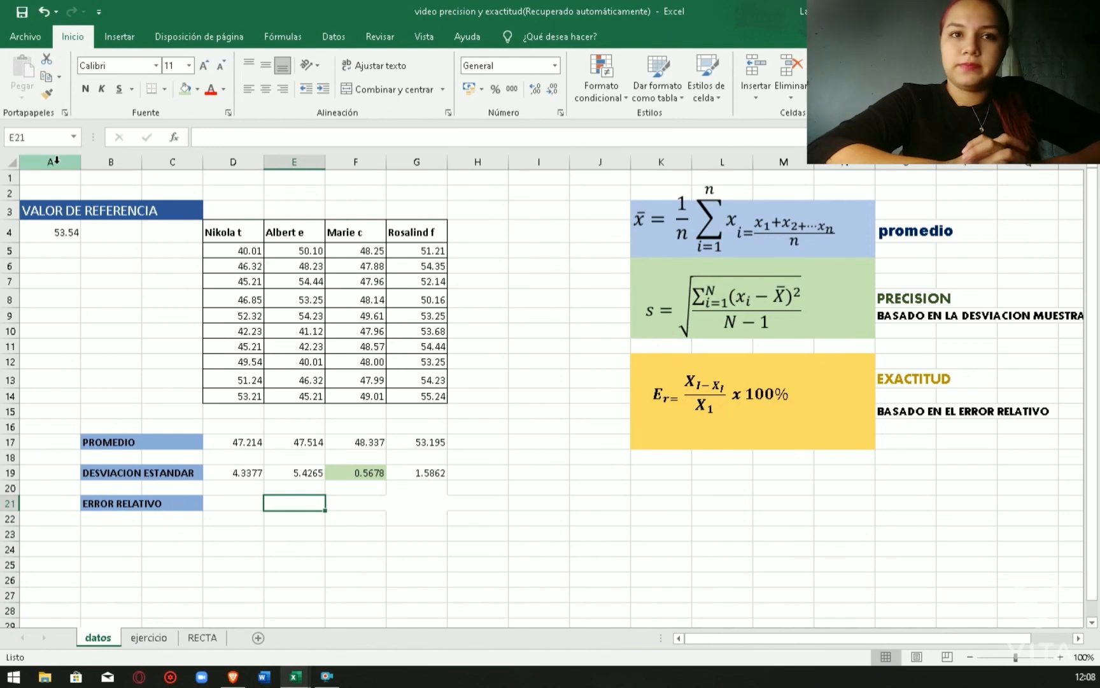
Highlight the reference value in cell A4 with a yellow fill.
click(60, 232)
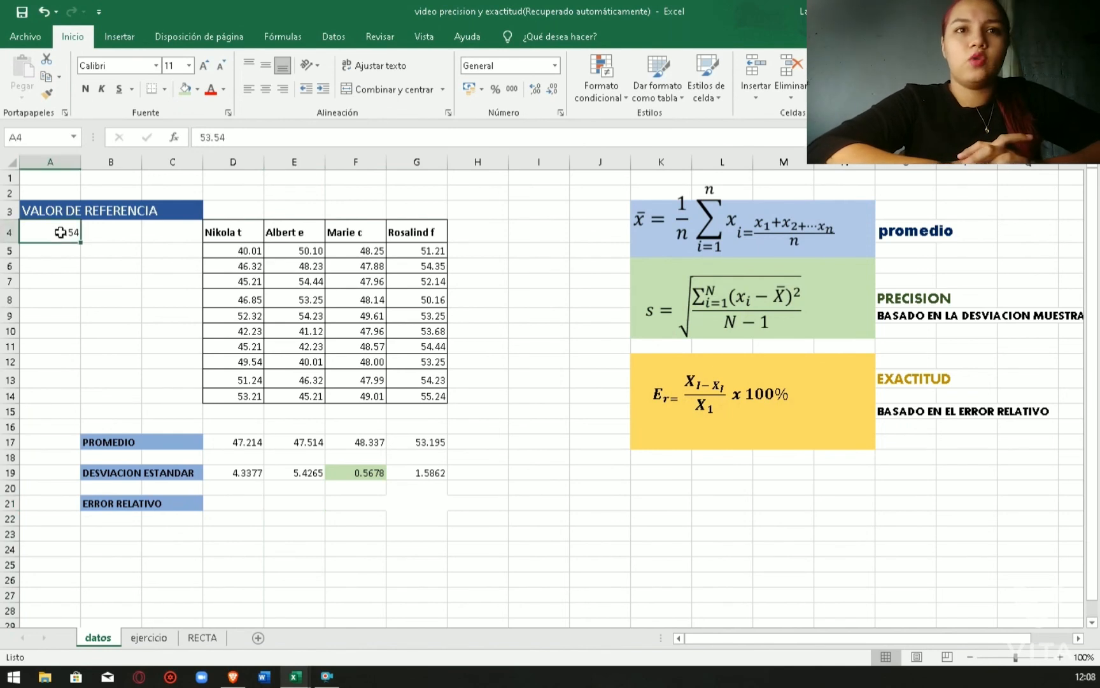
click(199, 92)
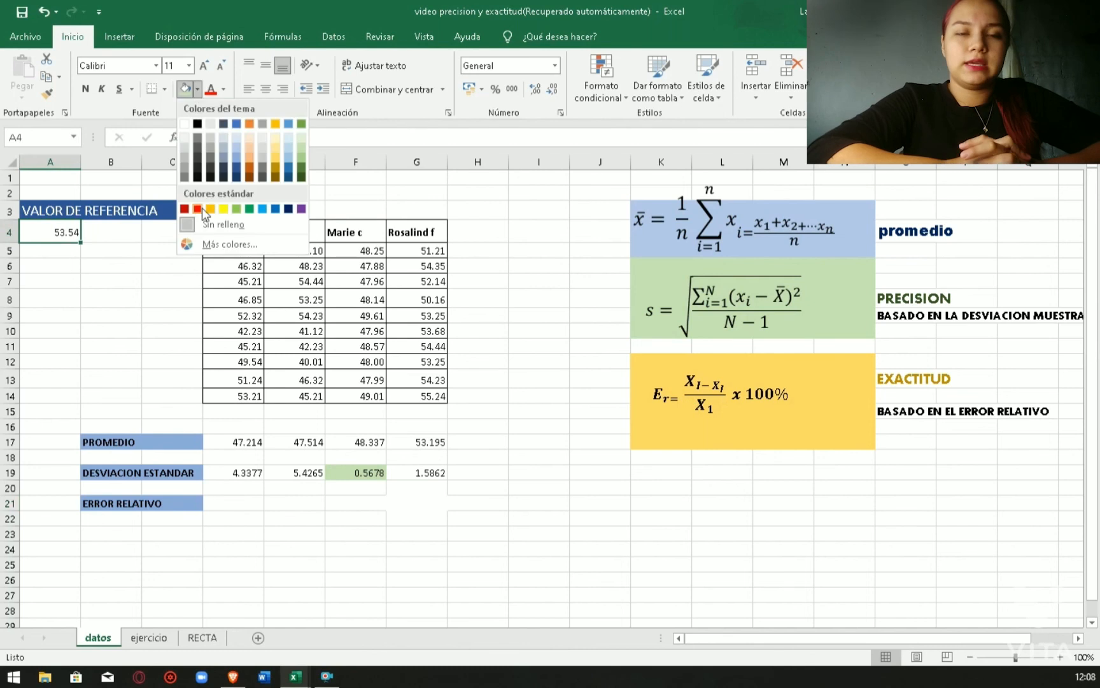
click(225, 208)
click(113, 279)
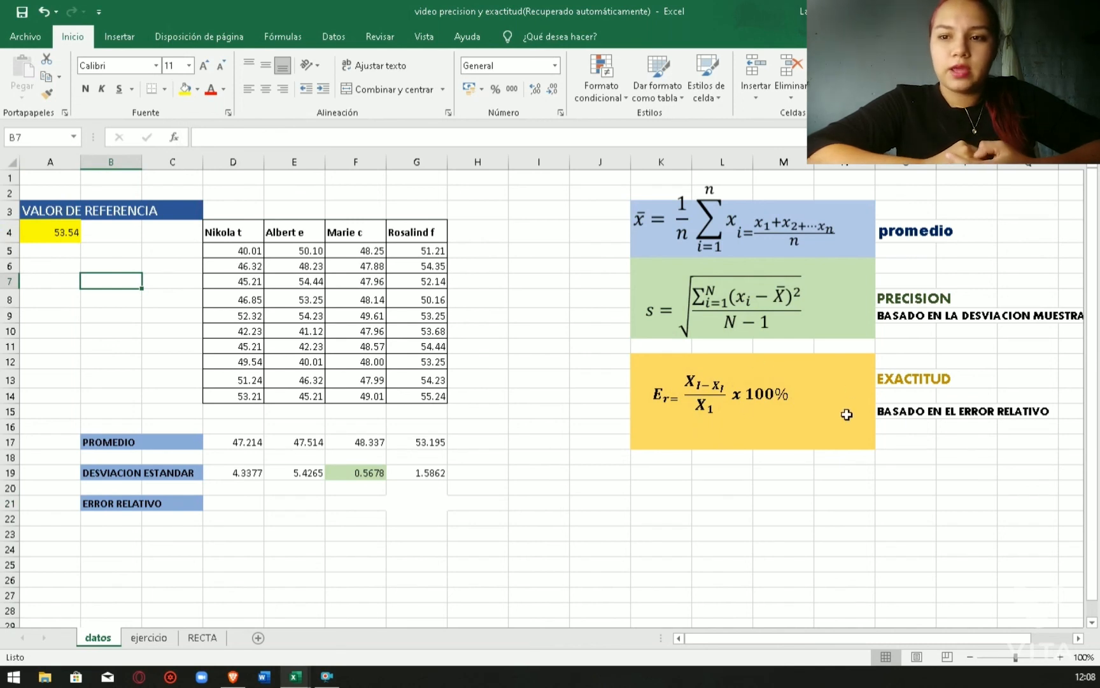
Calculate the first data column's relative error in cell D21 with =((D17-A4)/A4)*100.
click(235, 504)
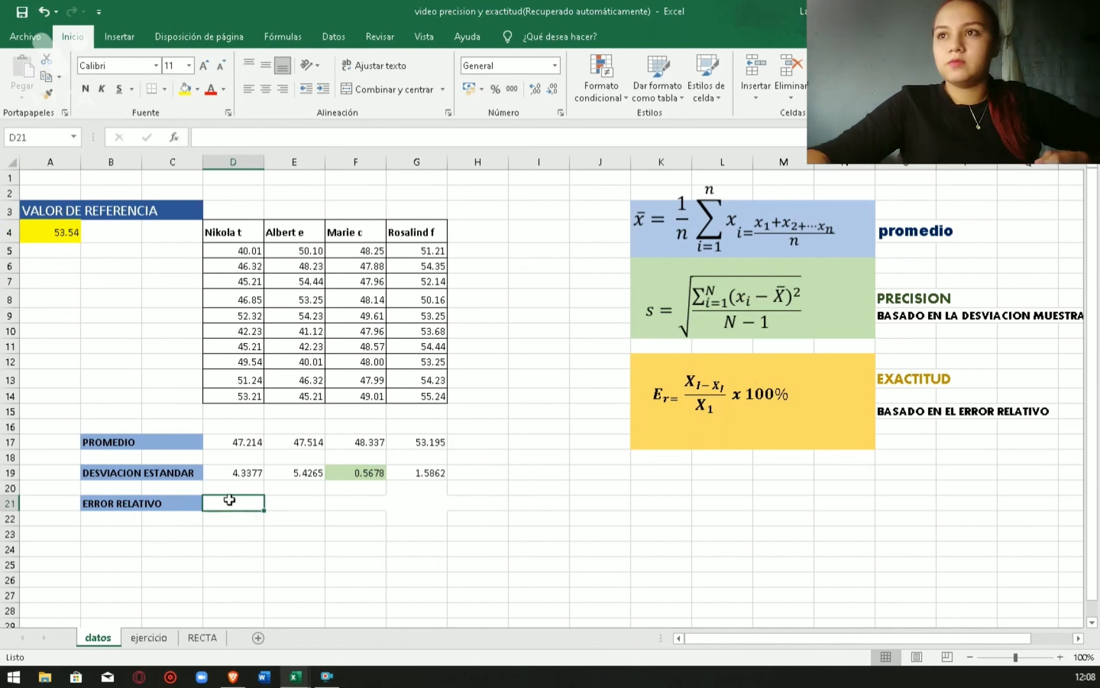
double_click(231, 503)
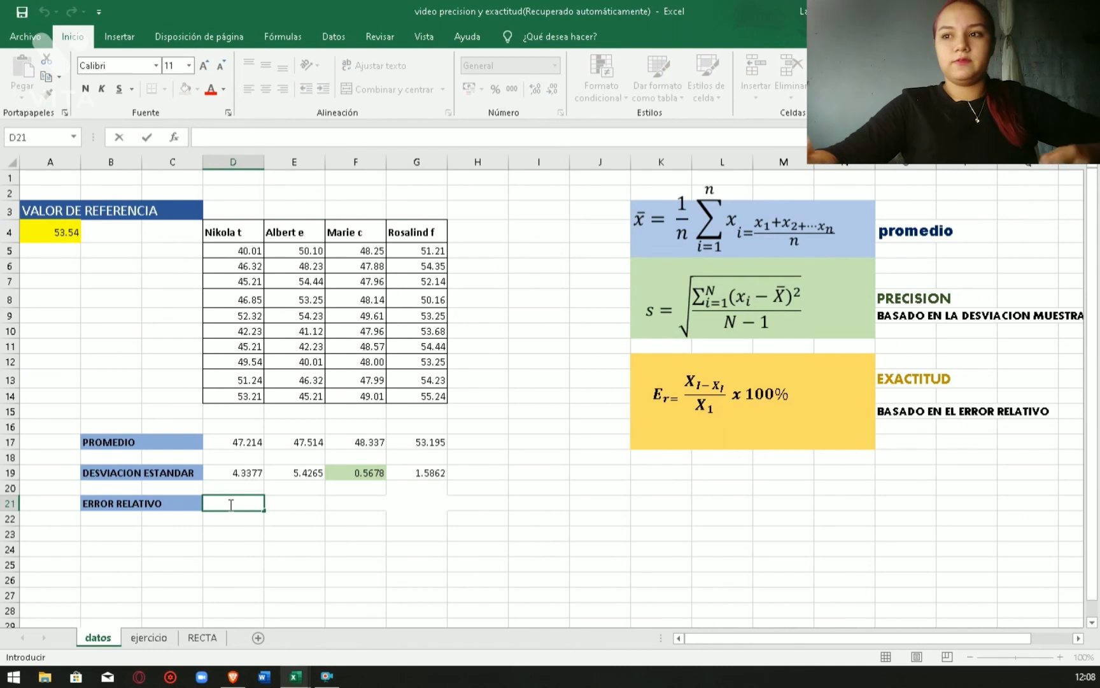
text(=)
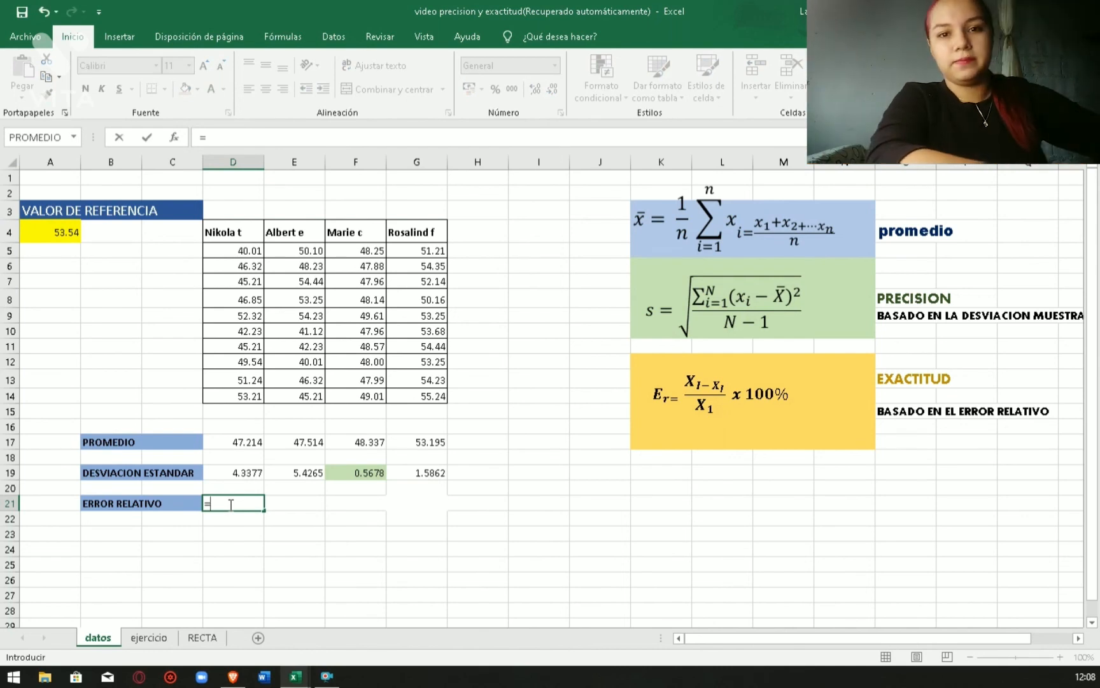
text(()
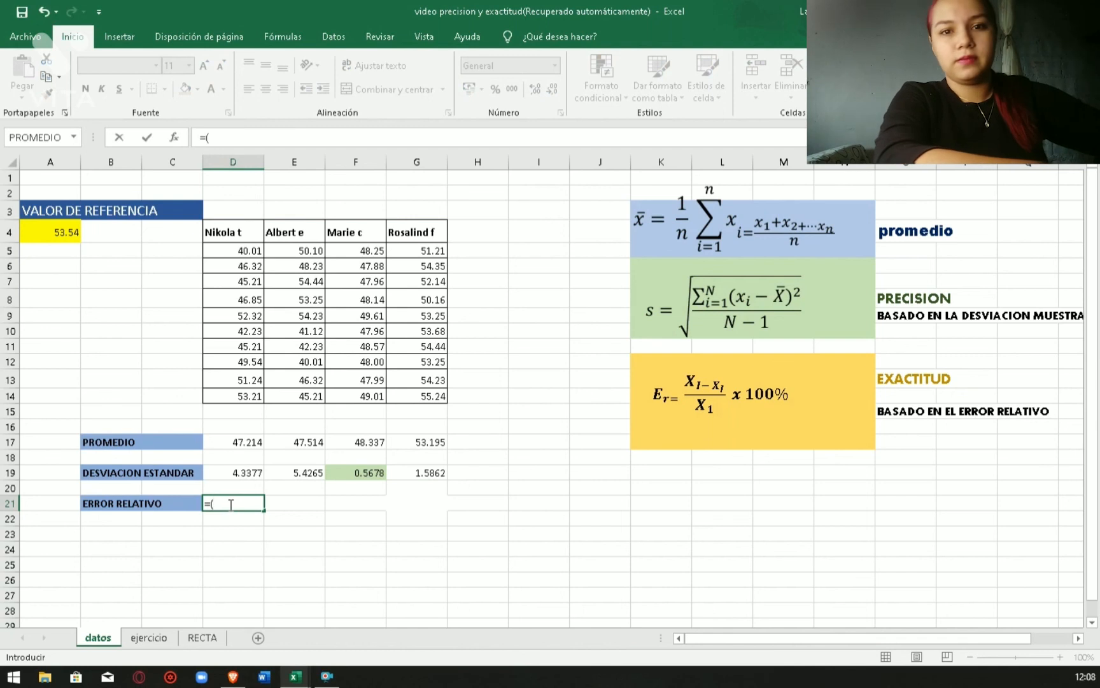
text(D)
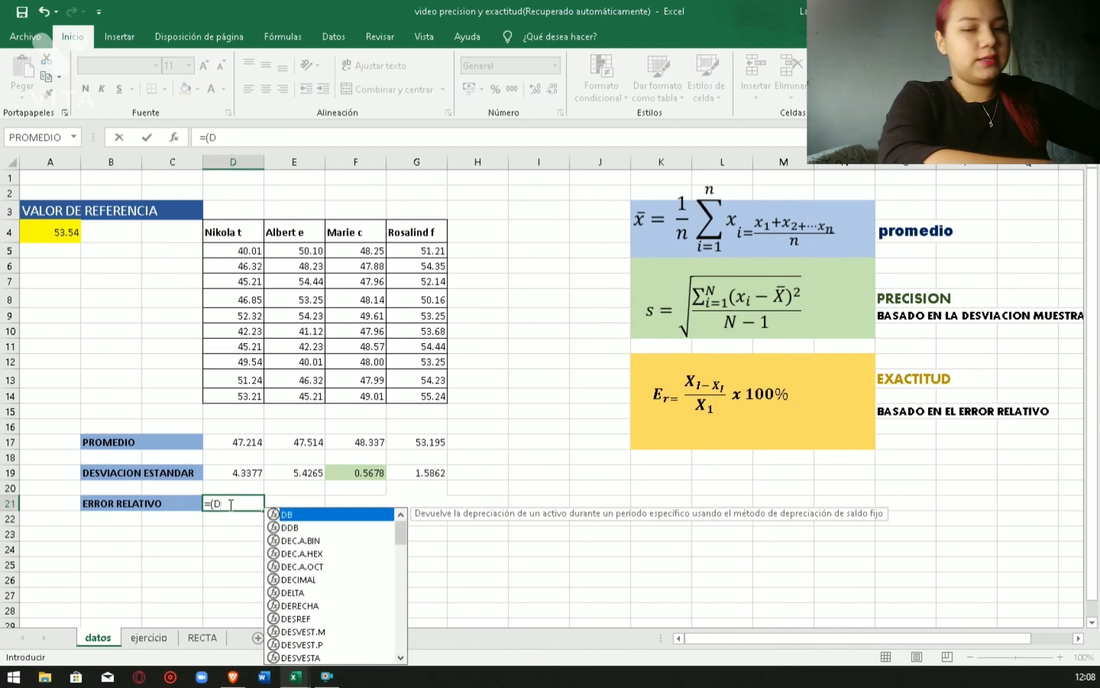
text(1)
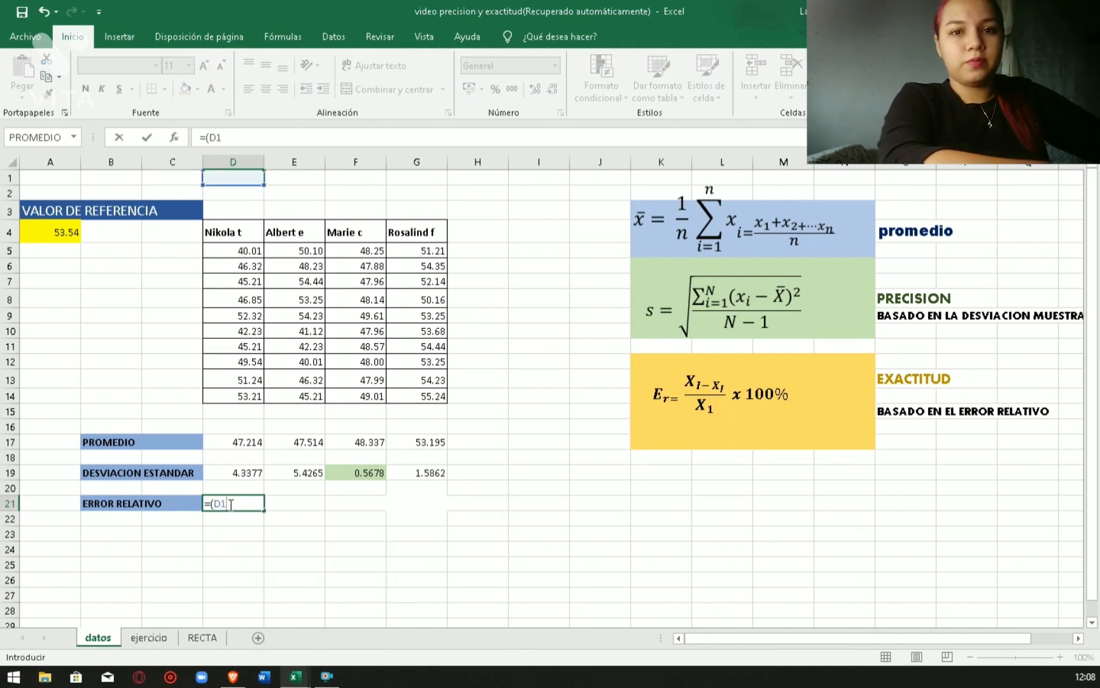
text(7-)
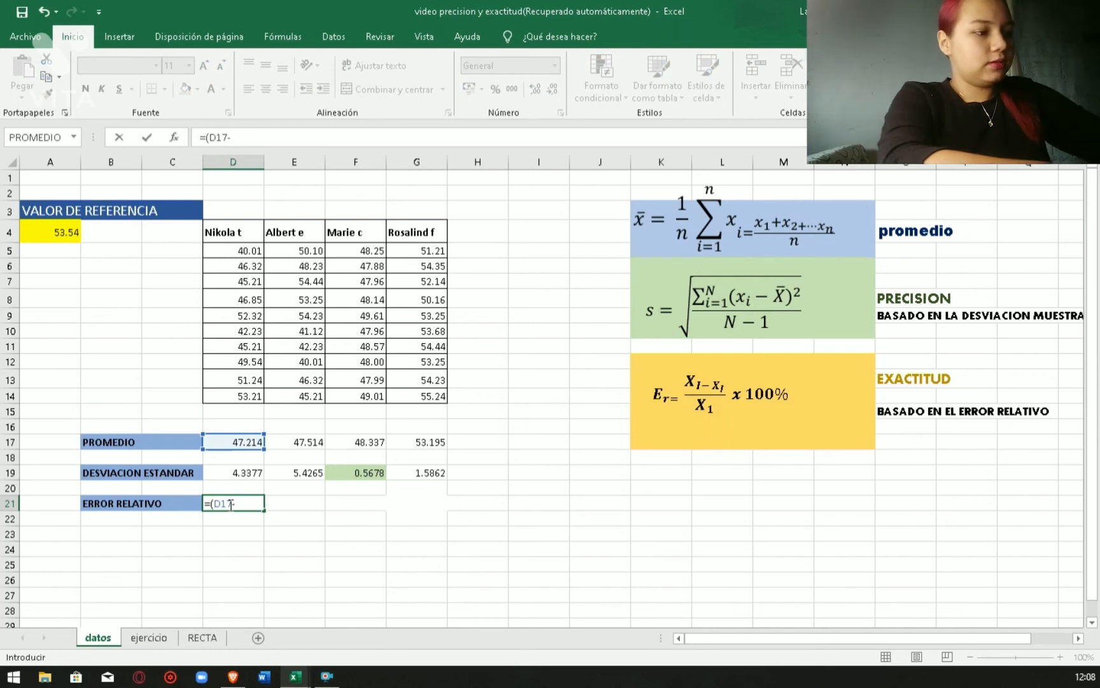
text(A4)
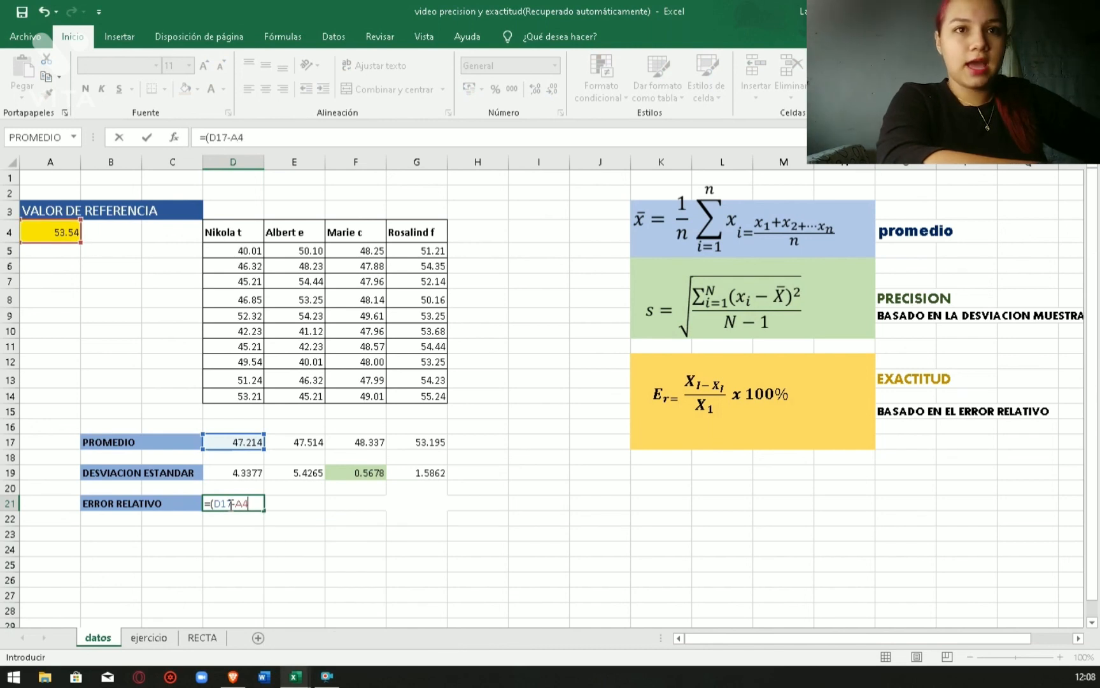
text())
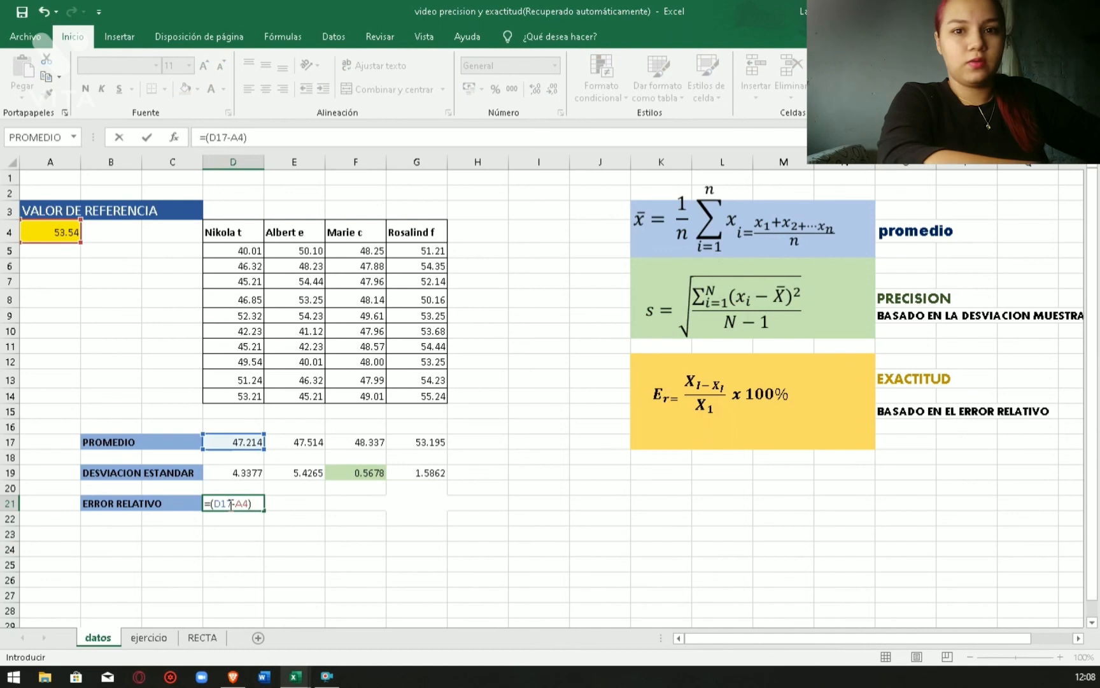
text(/)
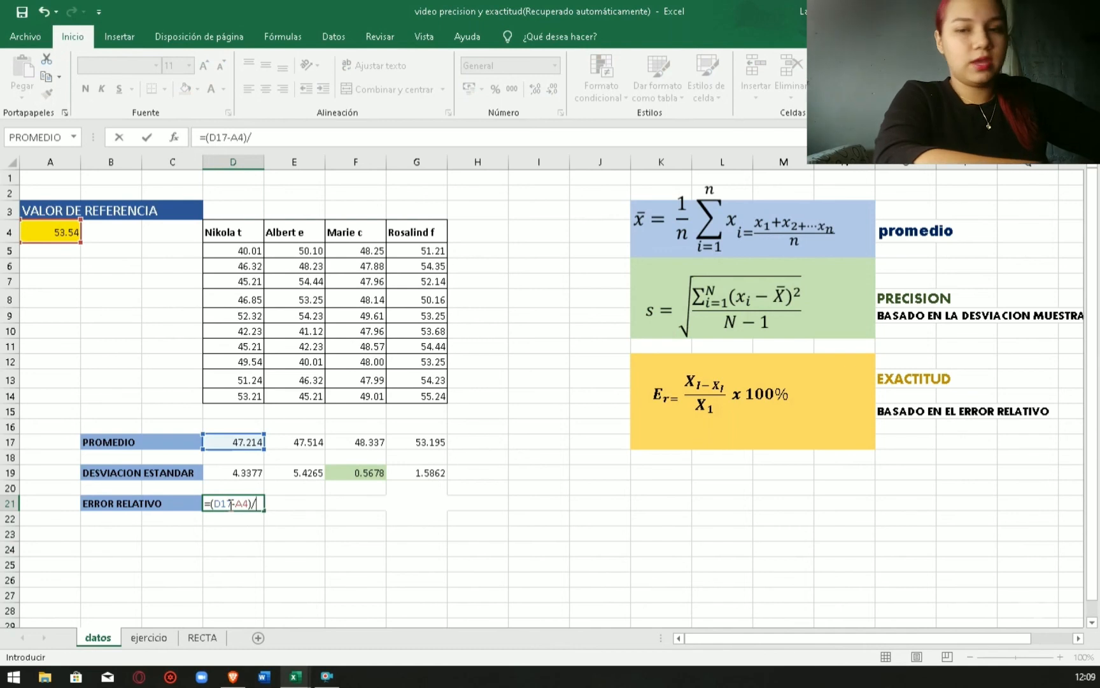
text(A4))
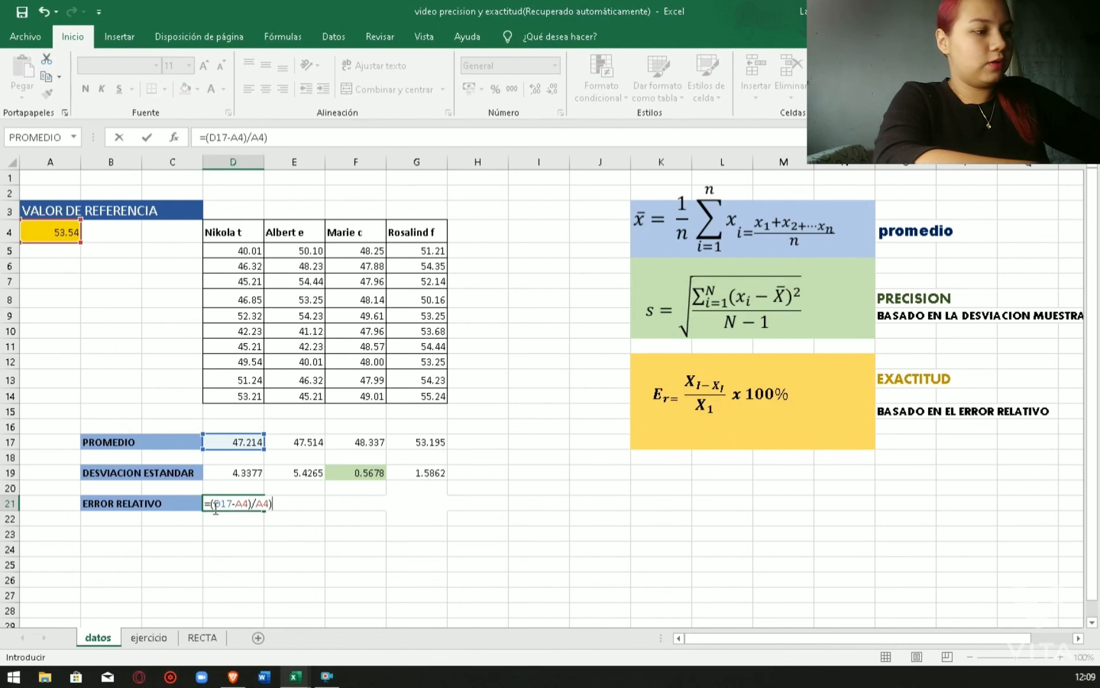
click(212, 506)
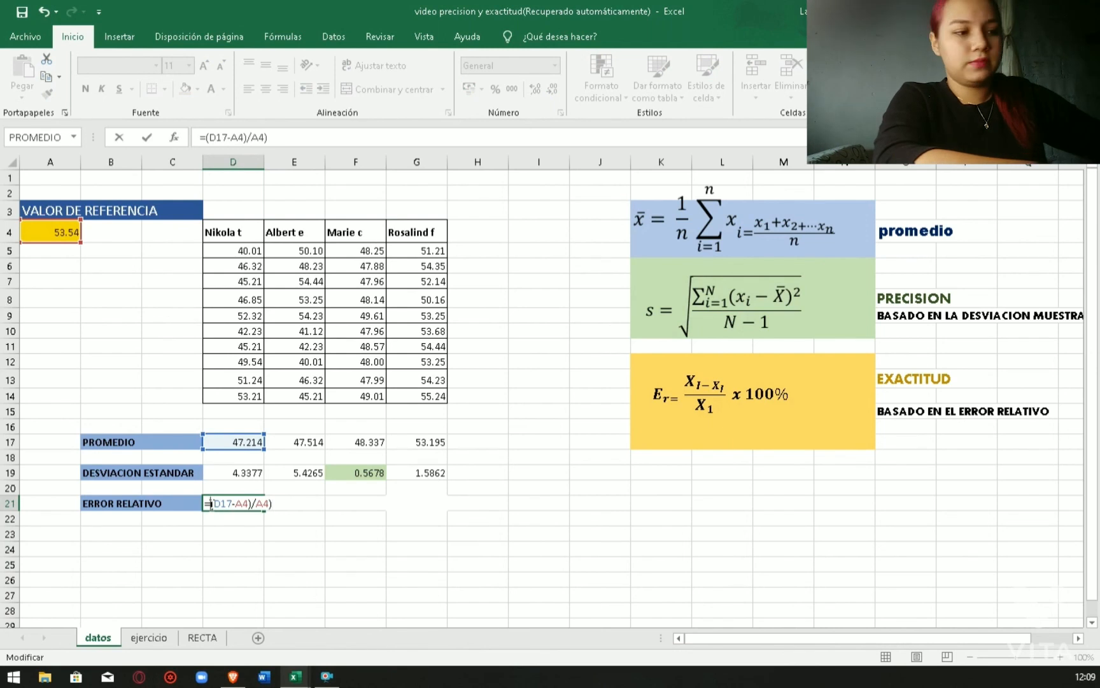
text(()
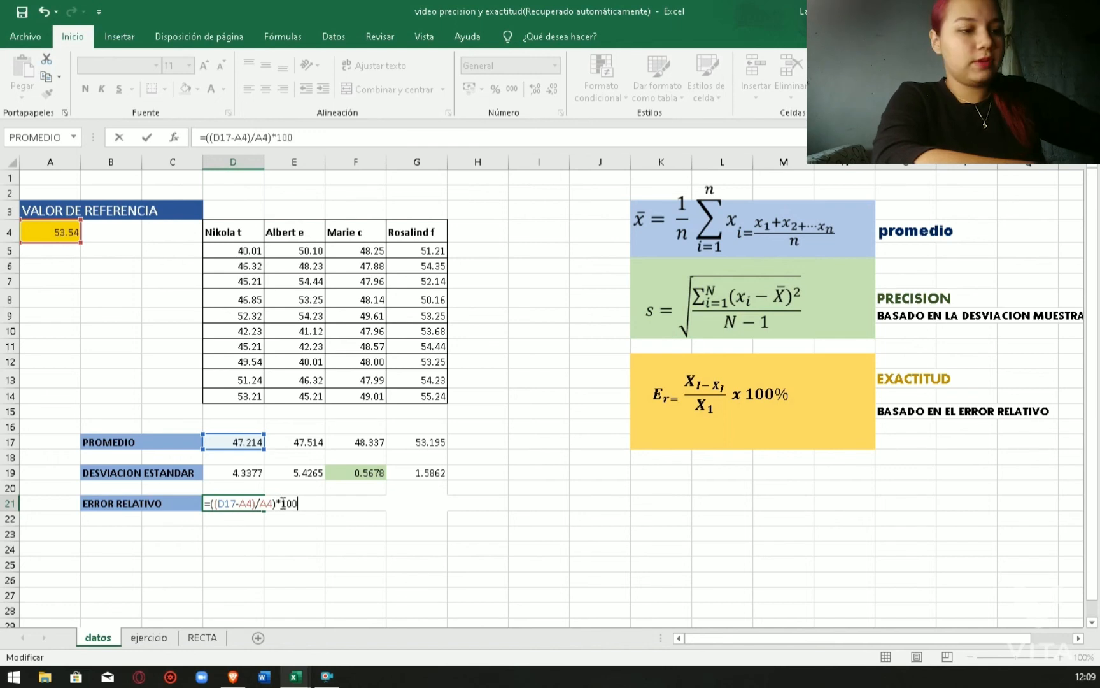
key(ctrl+Return)
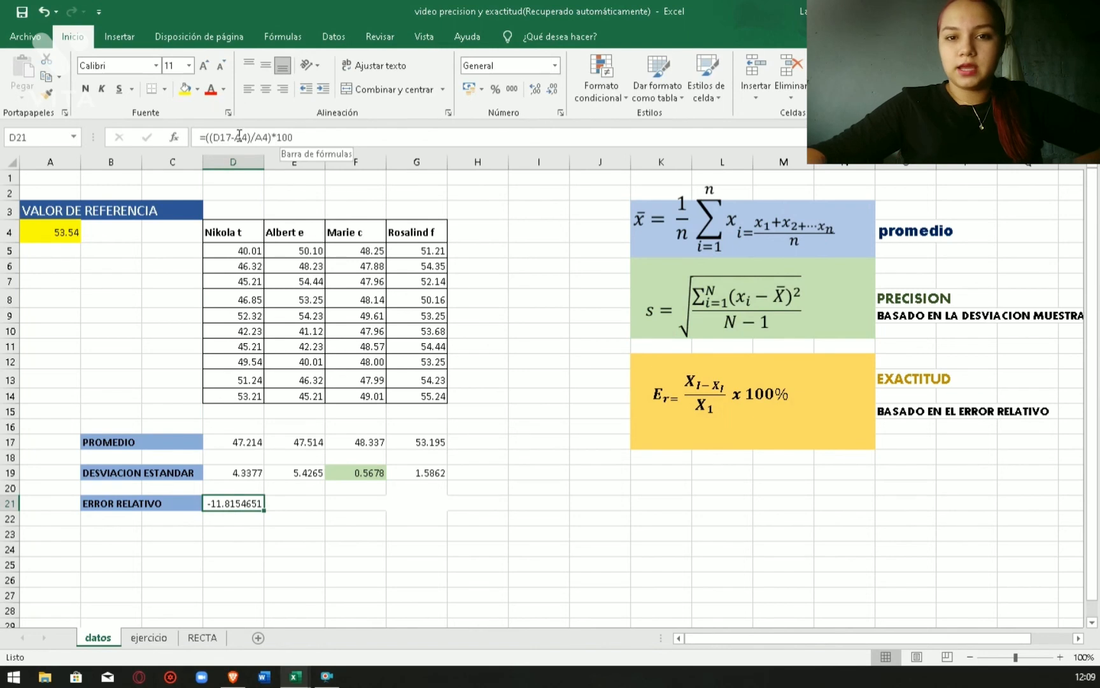
Make both references to A4 in the D21 formula absolute so it reads =((D17-$A$4)/$A$4)*100.
click(314, 138)
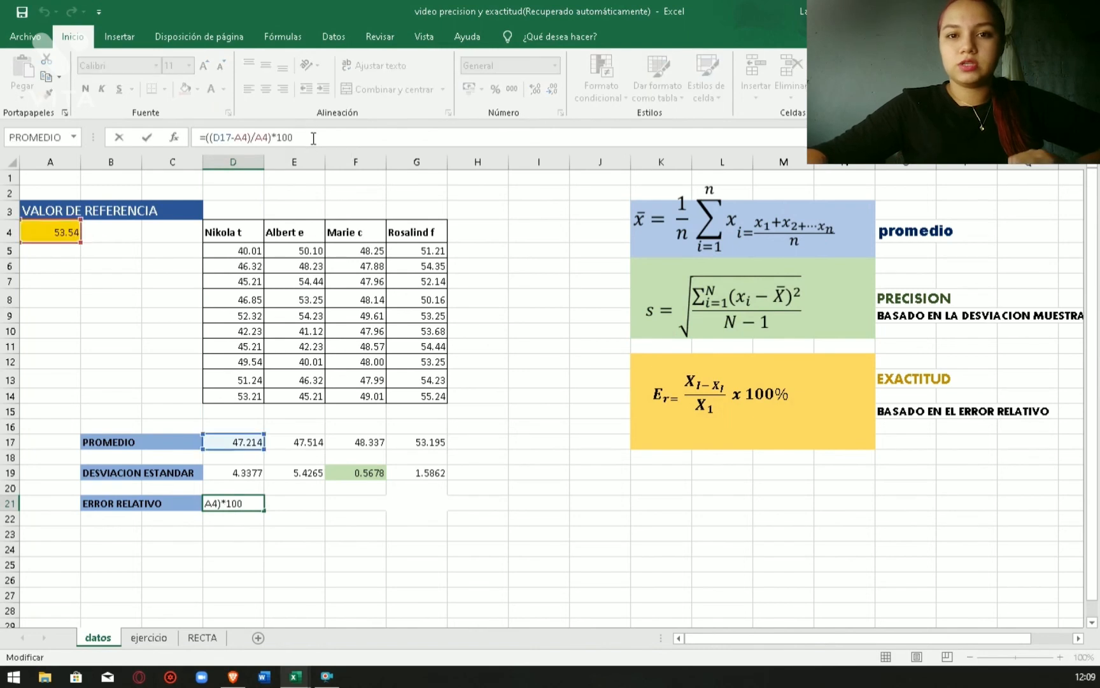
click(236, 138)
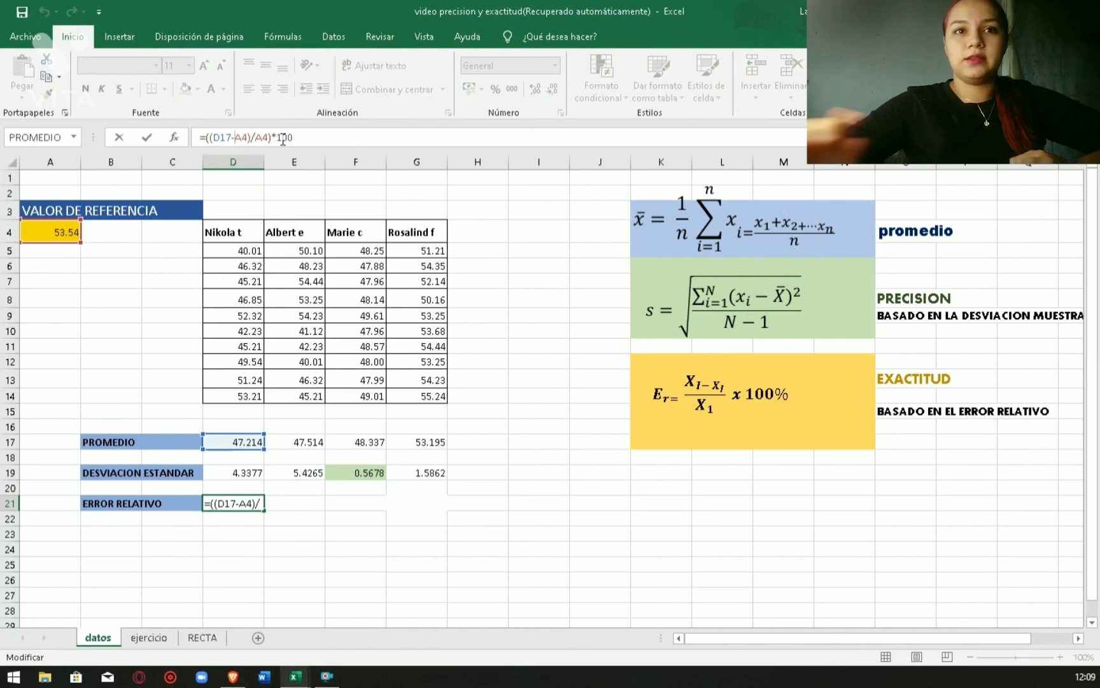
text($)
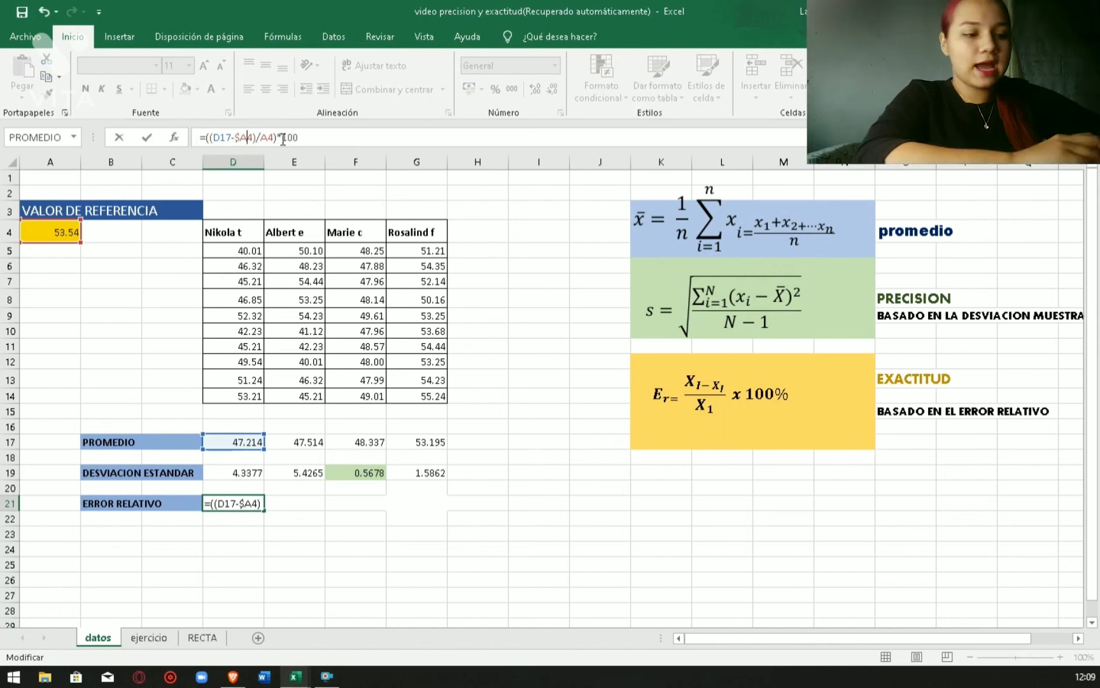
key(Right)
text($)
key(Right)
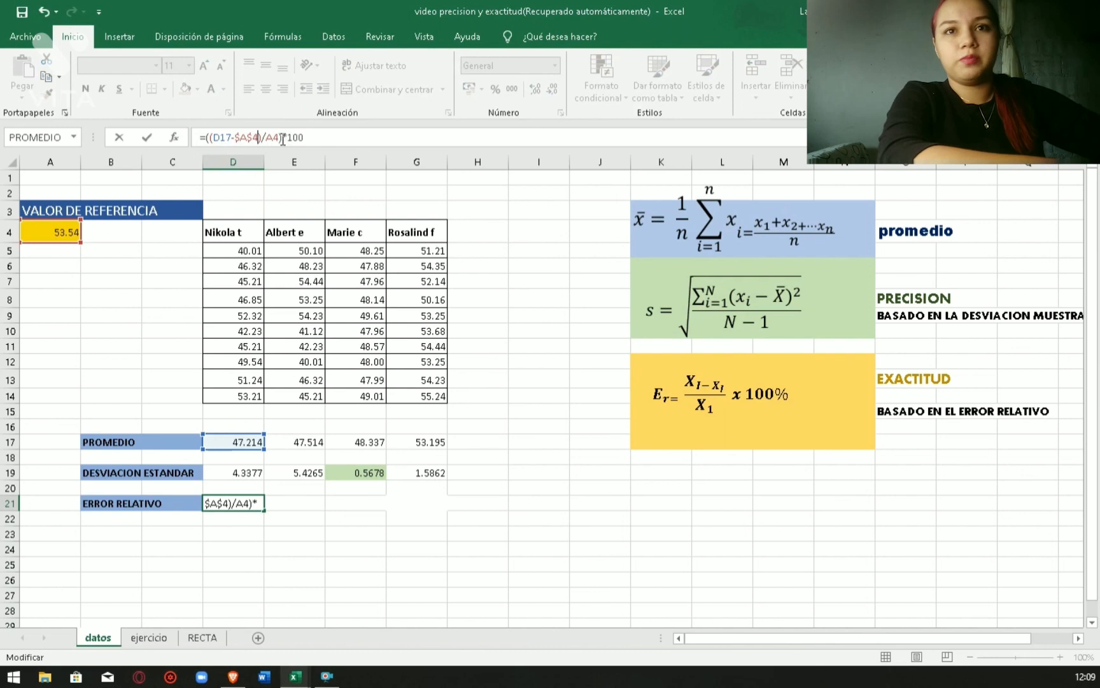
key(Right)
key(Right)
text($)
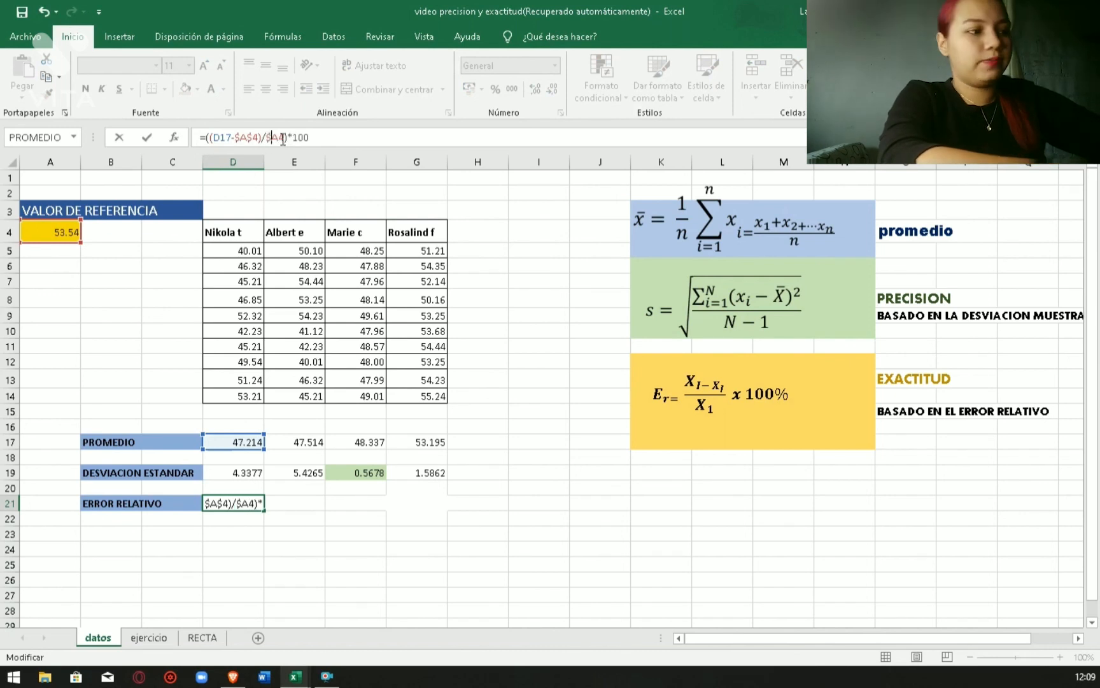
key(Right)
text($)
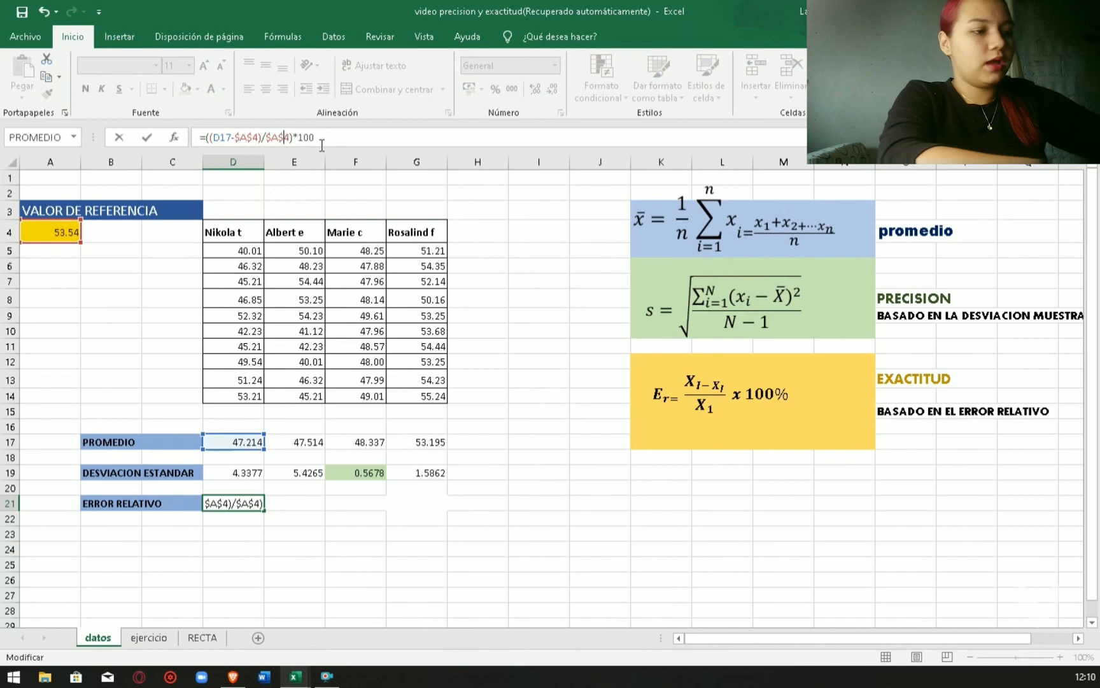
key(Return)
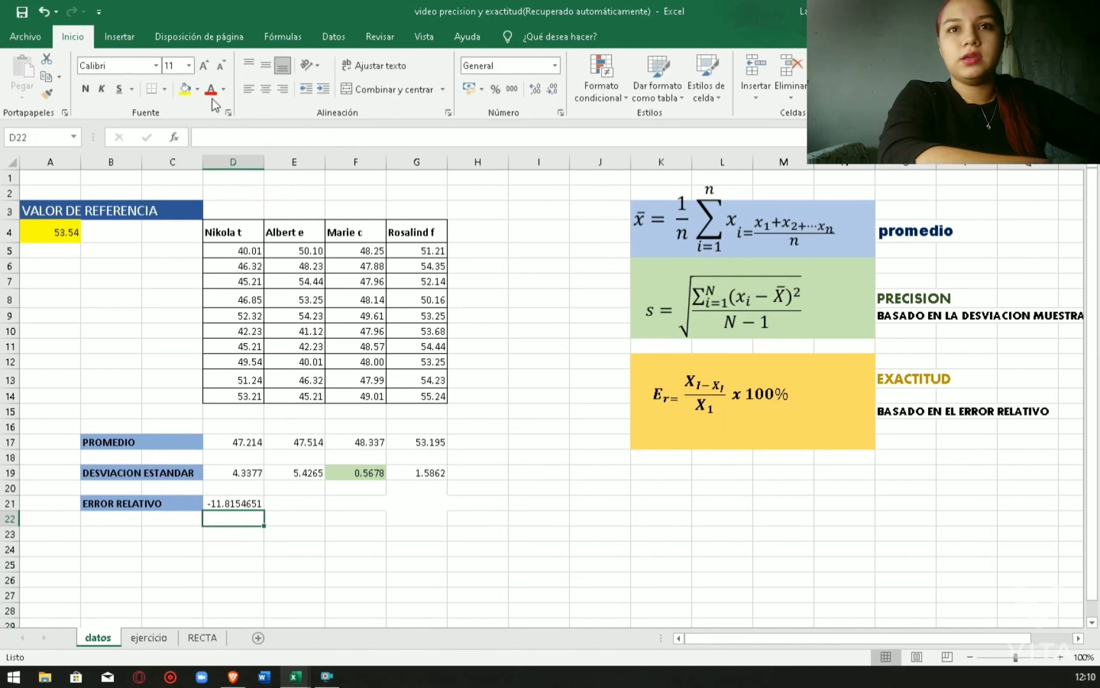
Fill the relative error formula from D21 across the ERROR RELATIVO row to G21 and check the copied formulas in E21, F21 and G21.
click(254, 503)
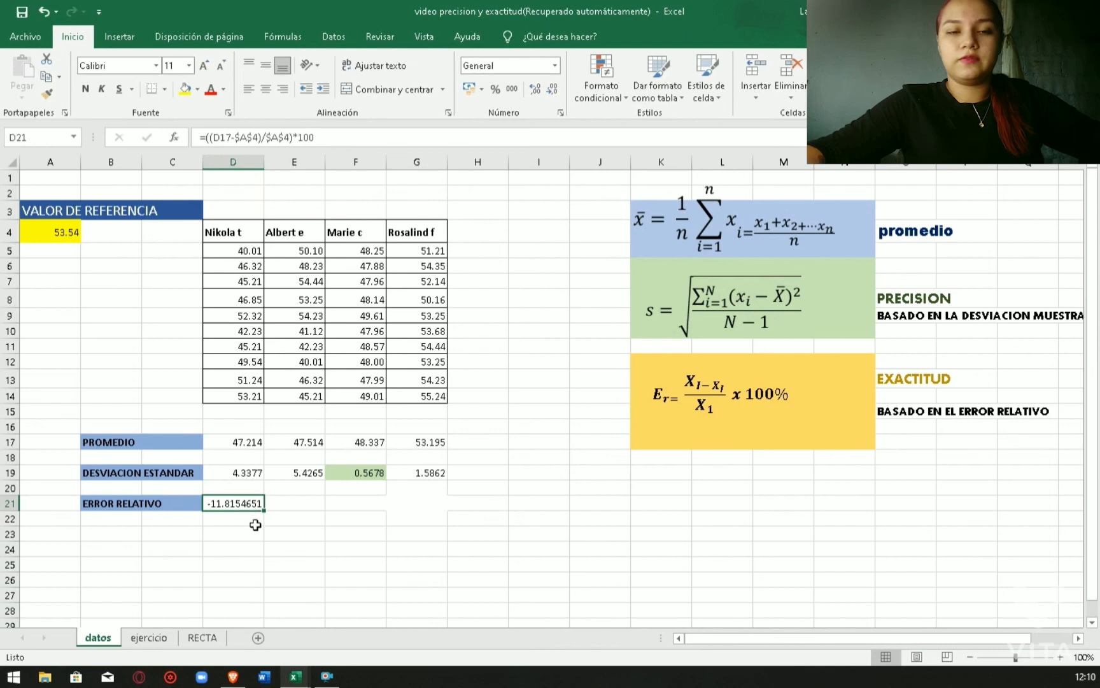
drag(264, 510, 422, 503)
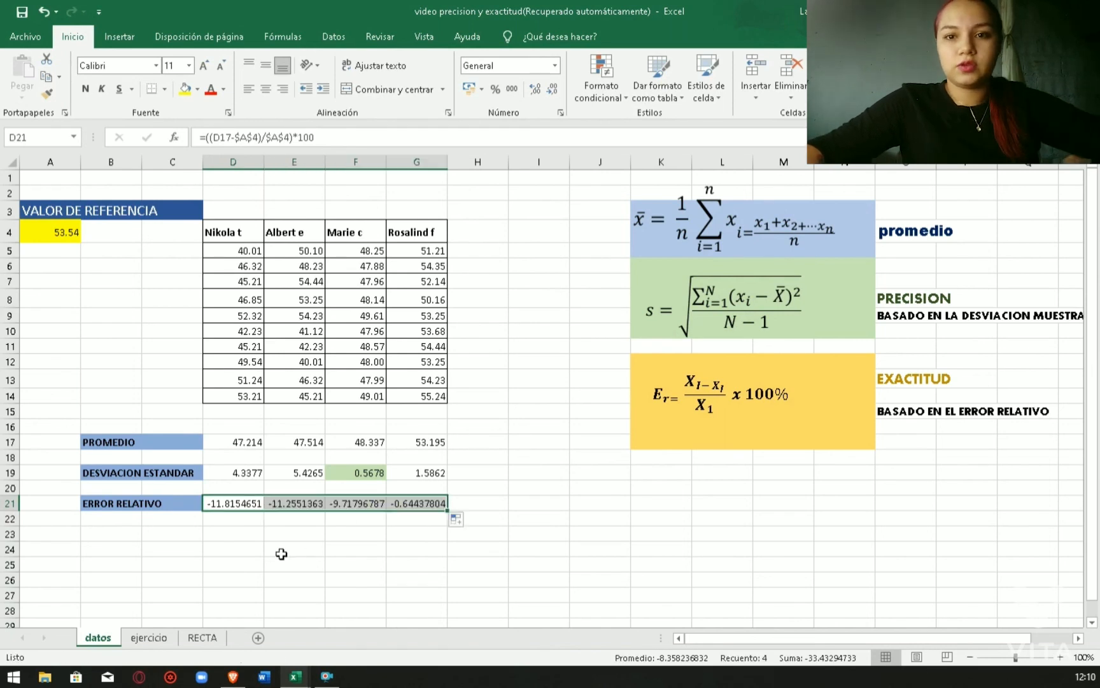
click(281, 553)
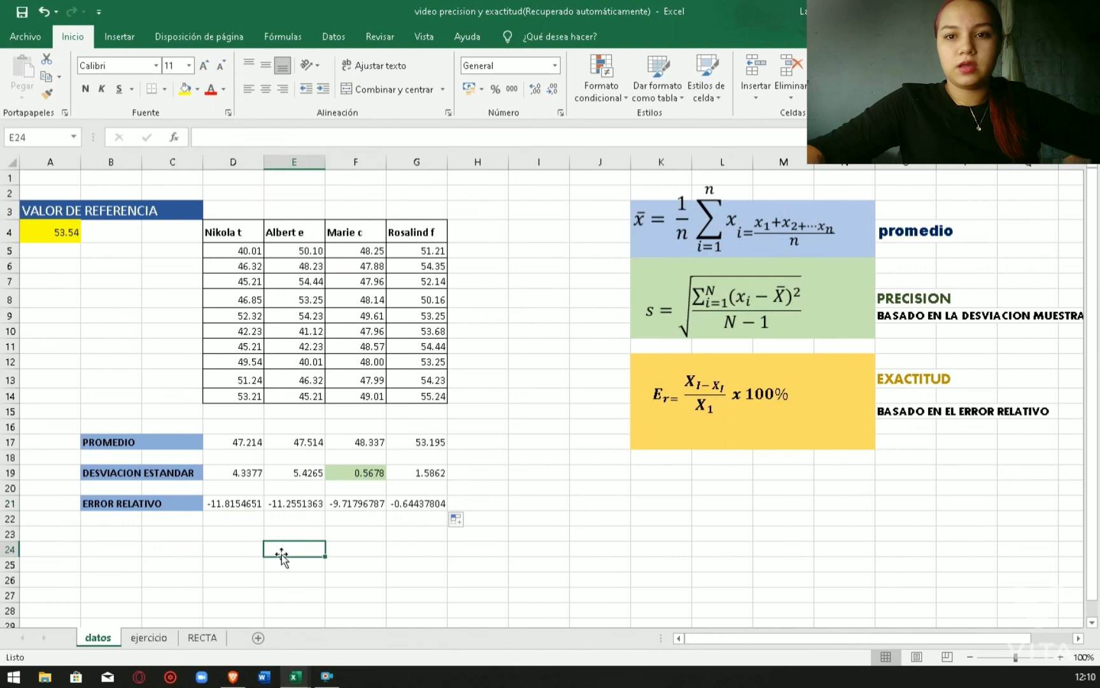
click(290, 503)
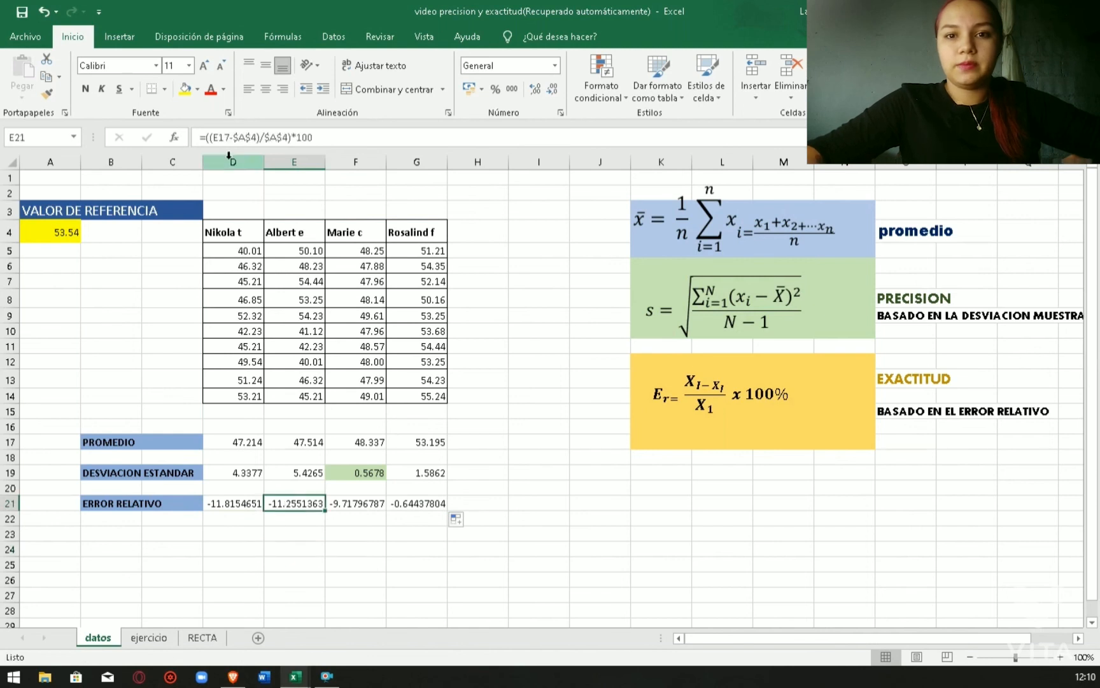
click(358, 504)
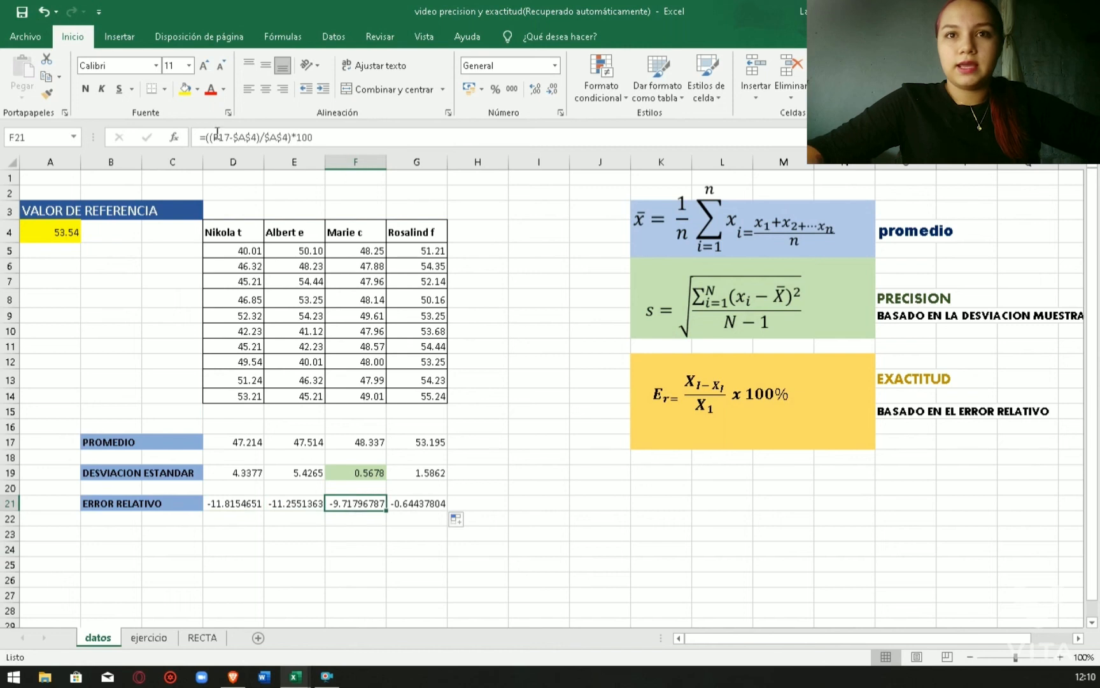
click(408, 504)
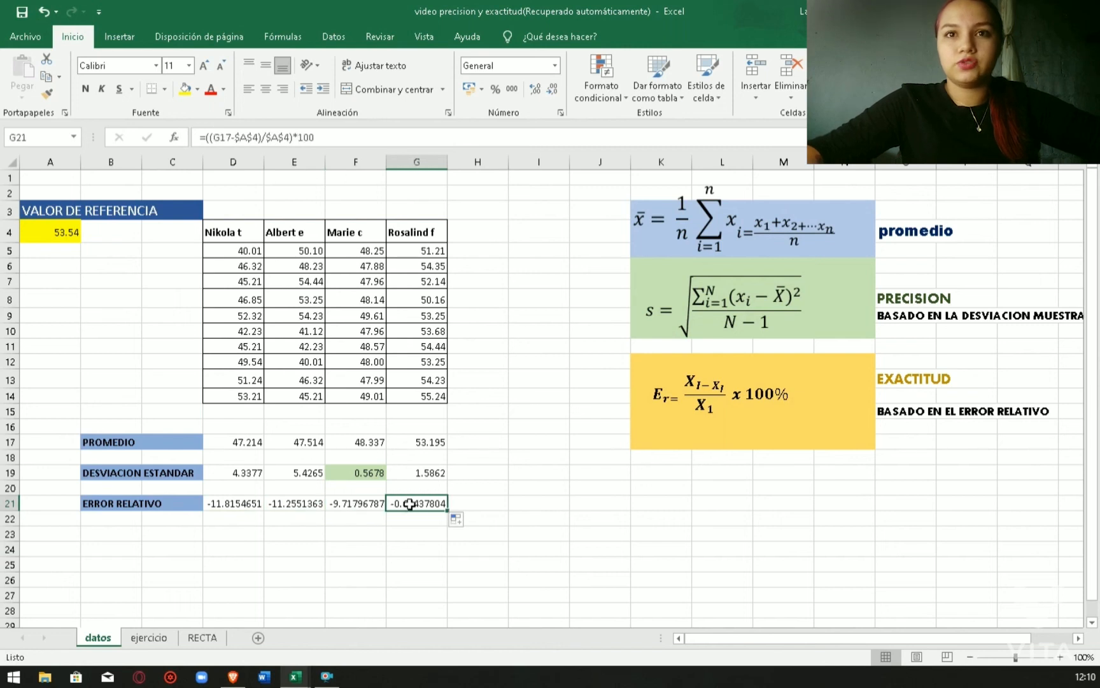
click(290, 548)
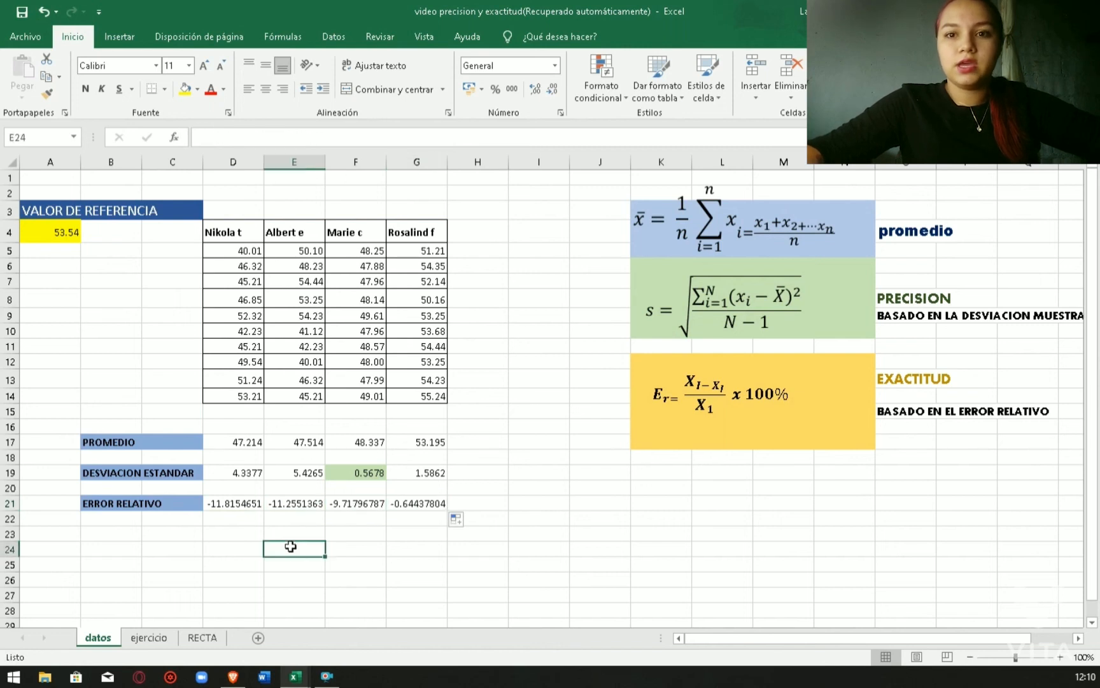
Highlight the relative error in cell G21 with the lightest gold fill.
click(405, 503)
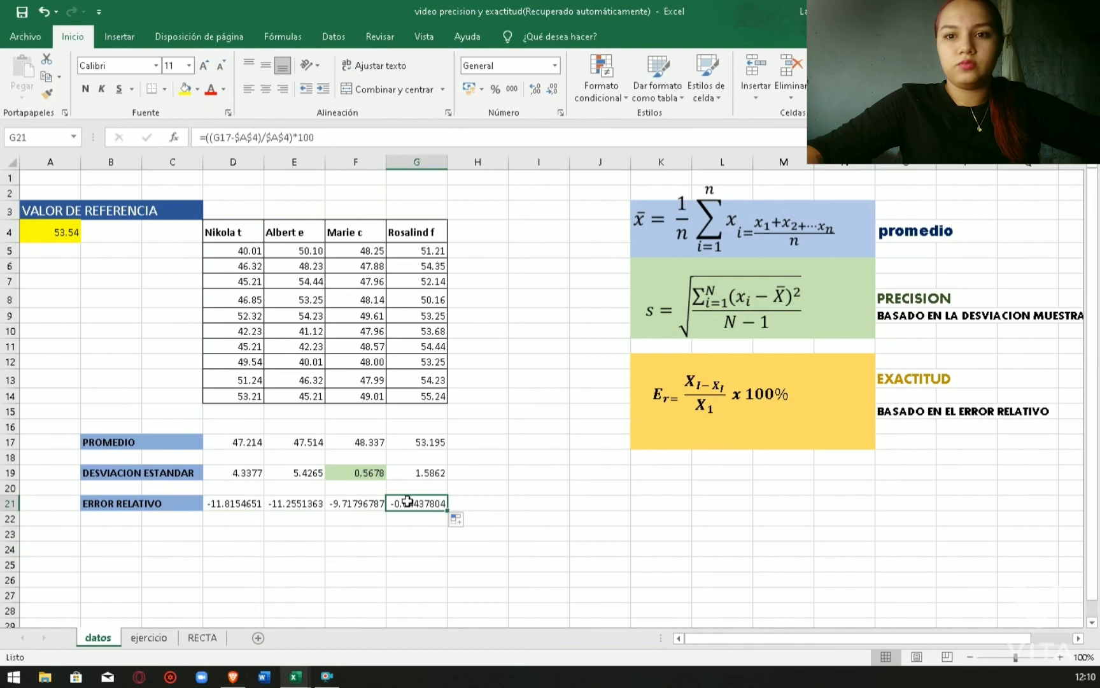
click(198, 90)
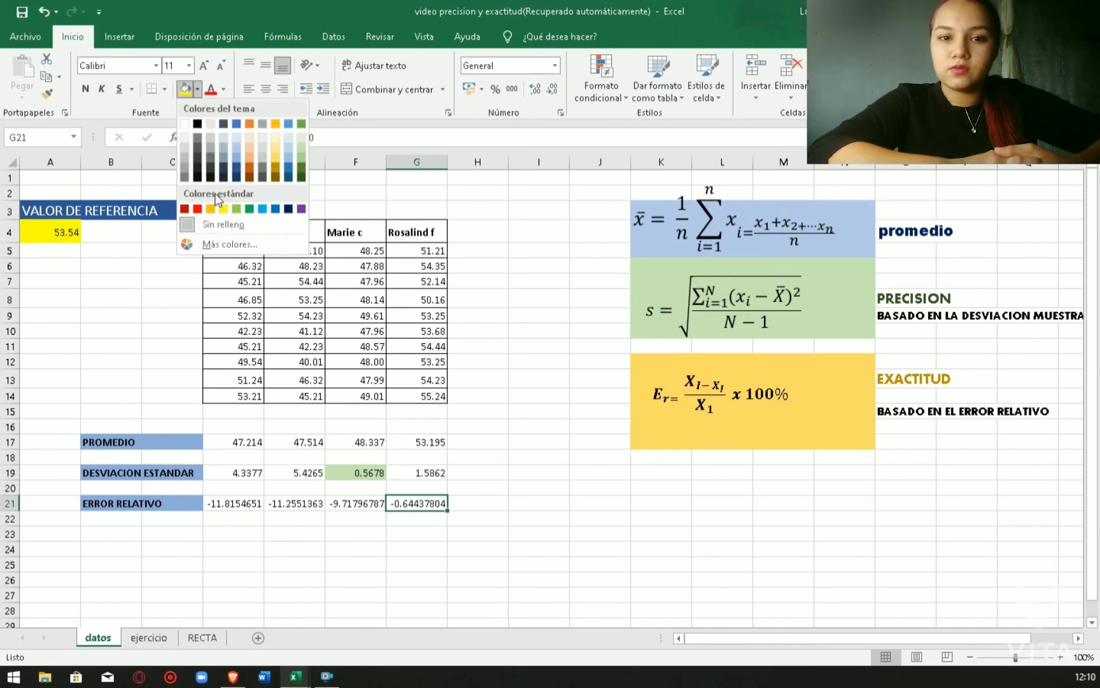
click(277, 138)
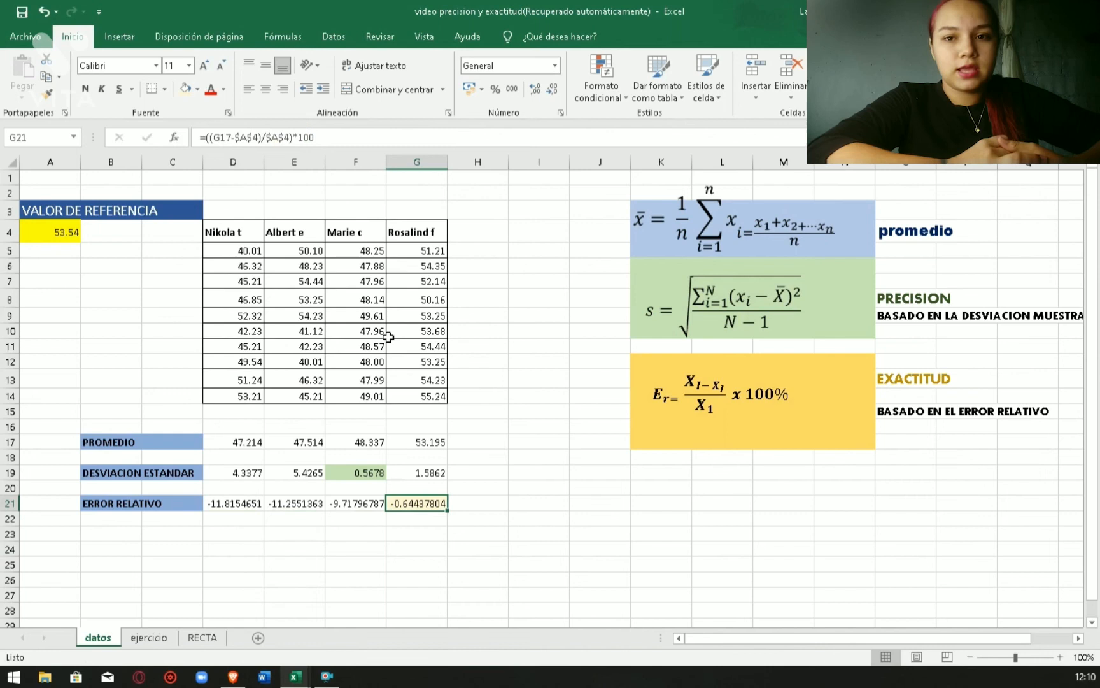
click(519, 488)
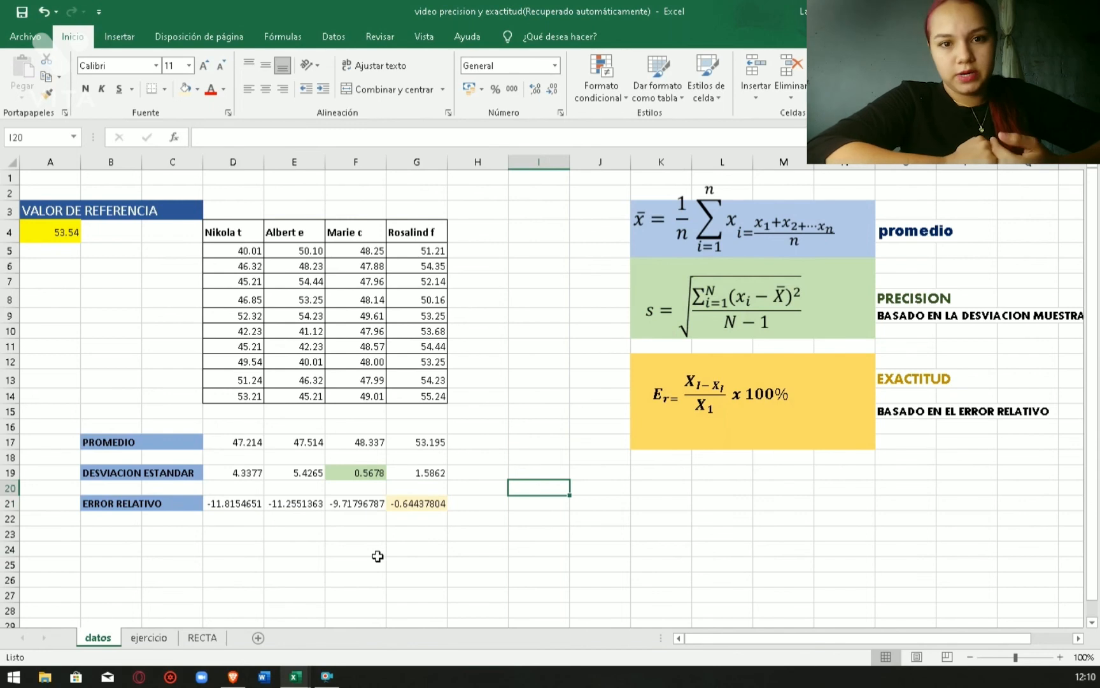
Check the number lines on the RECTA sheet, then answer the most precise set in ejercicio cell I11 with the third student's first name and "CON 0.5678".
click(219, 639)
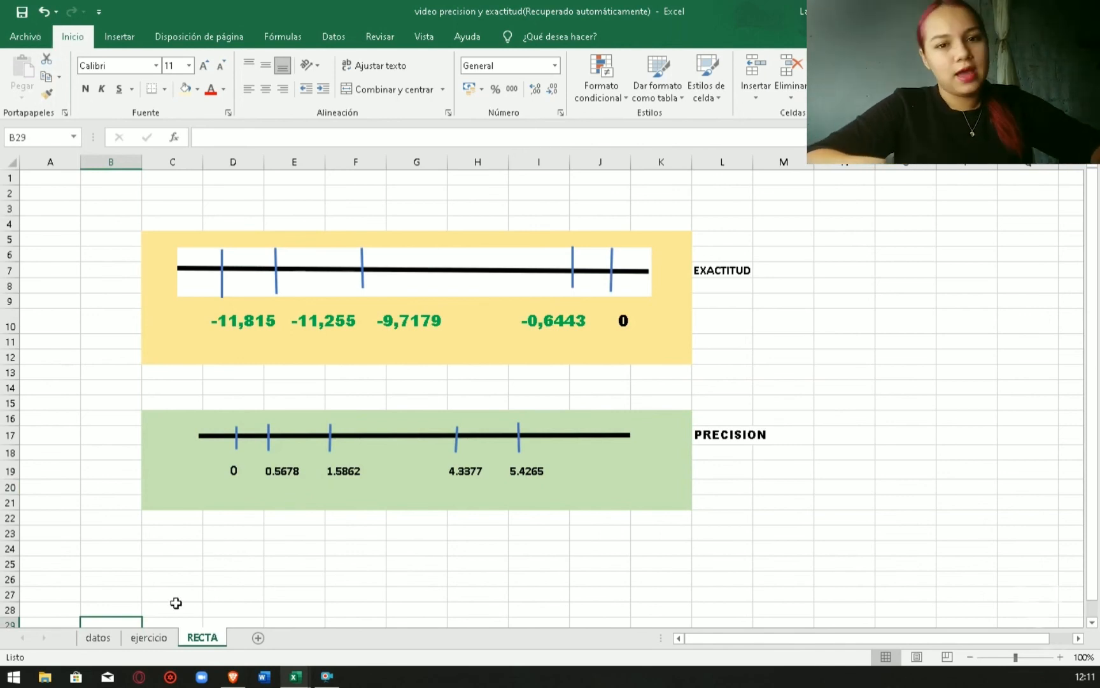
click(98, 637)
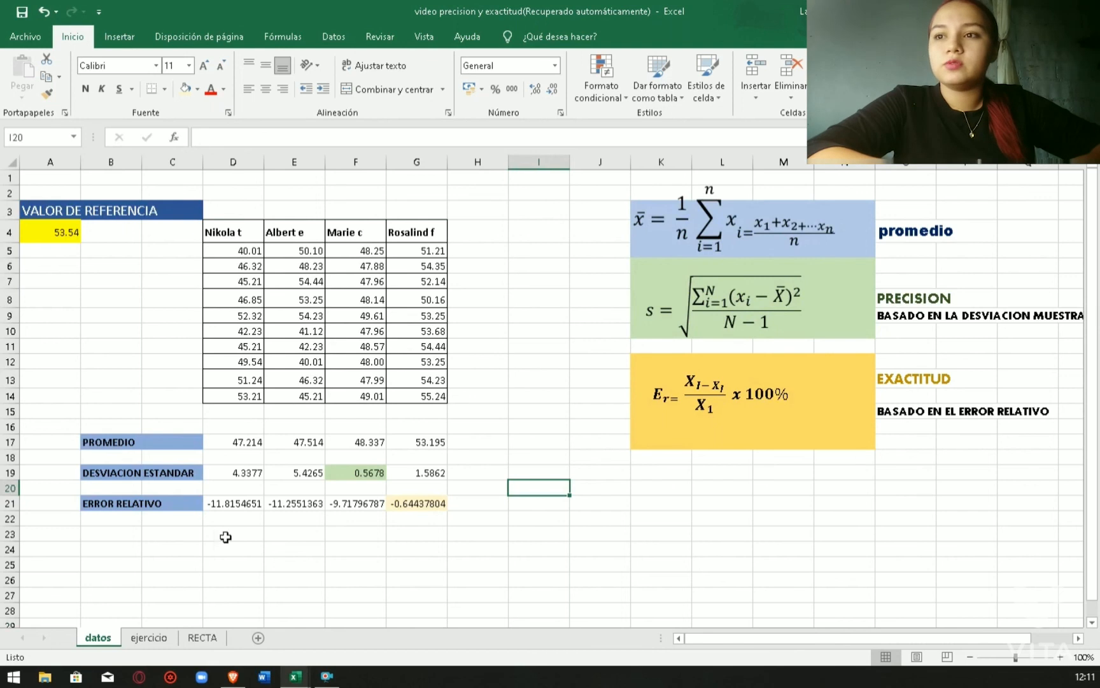
click(149, 637)
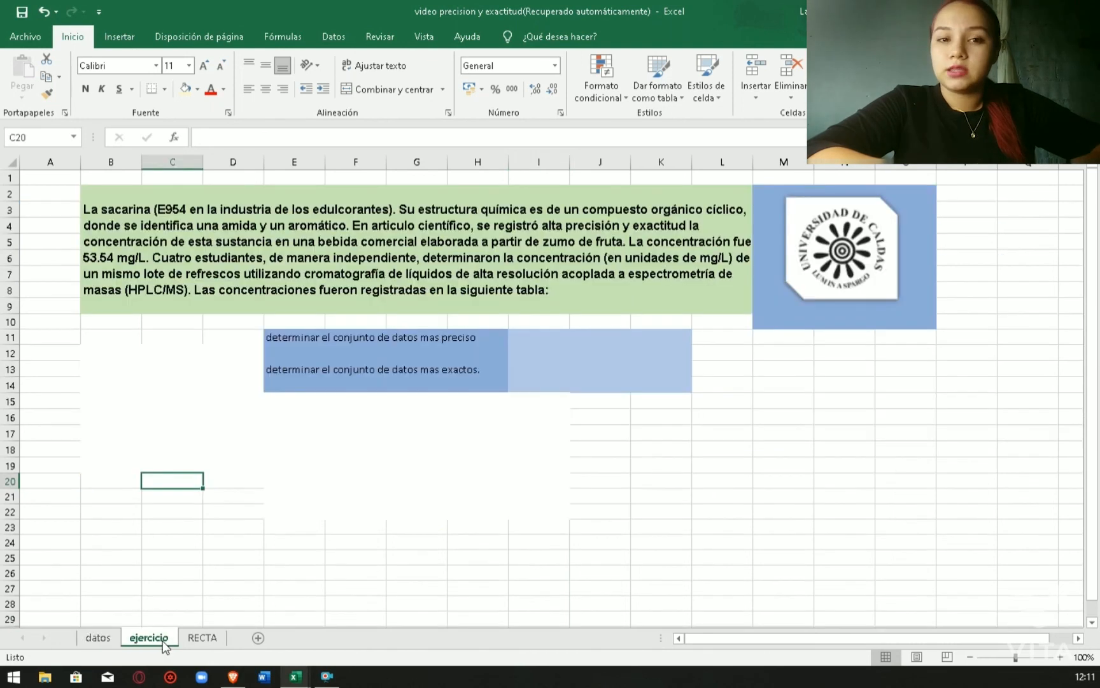
click(540, 335)
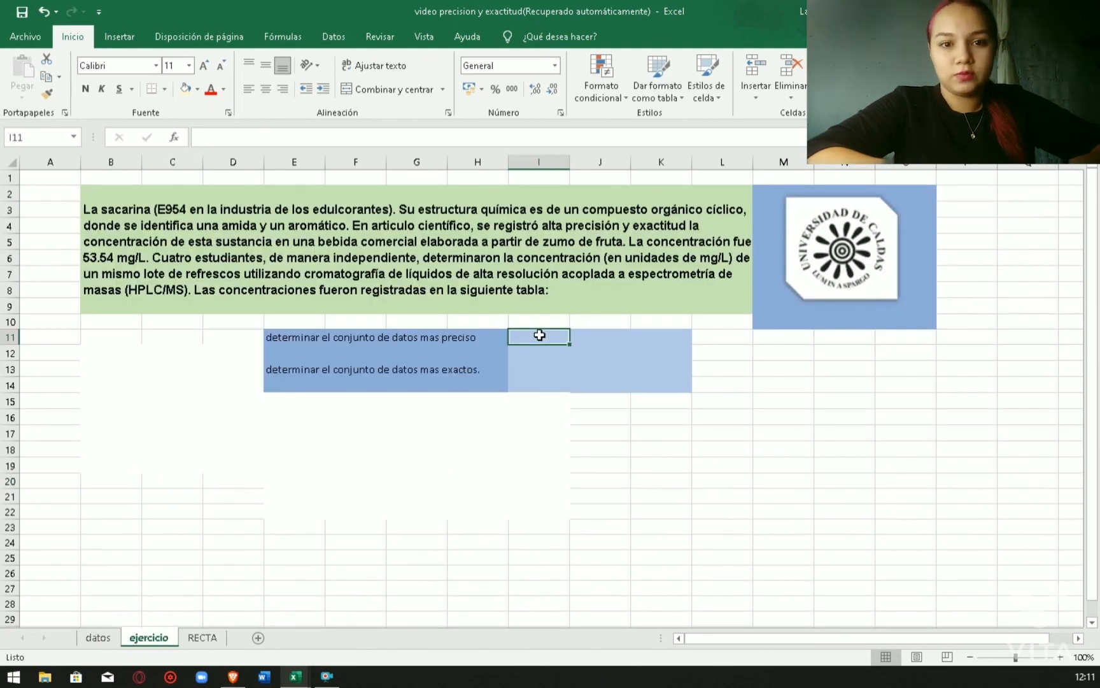
double_click(540, 335)
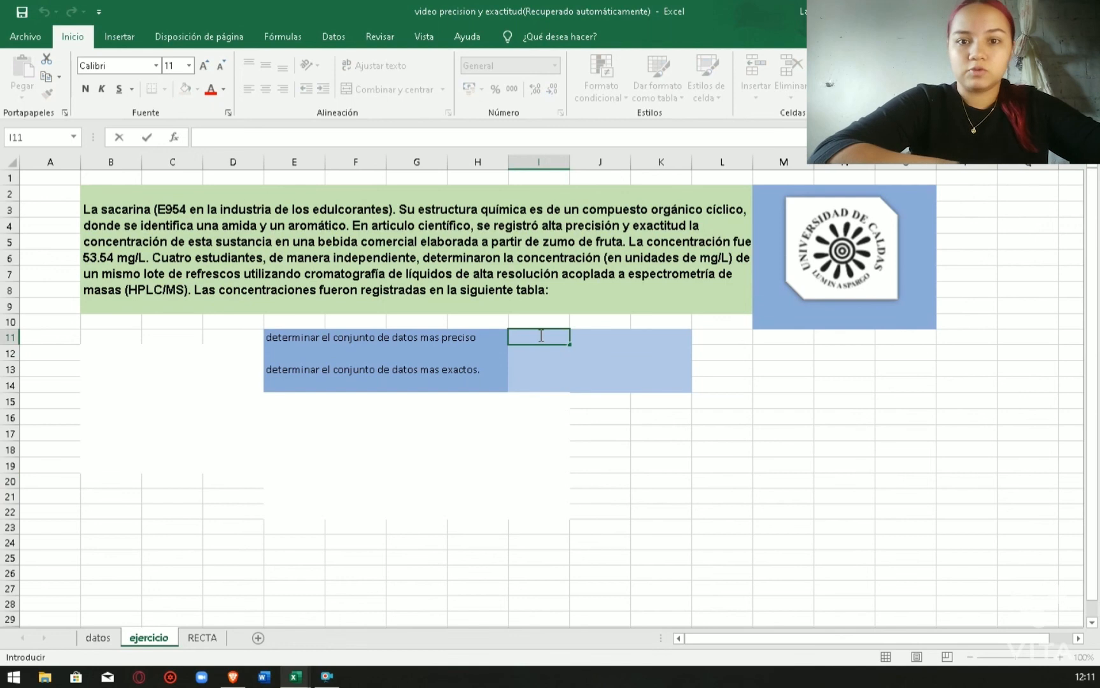
text(MARIE CON 0)
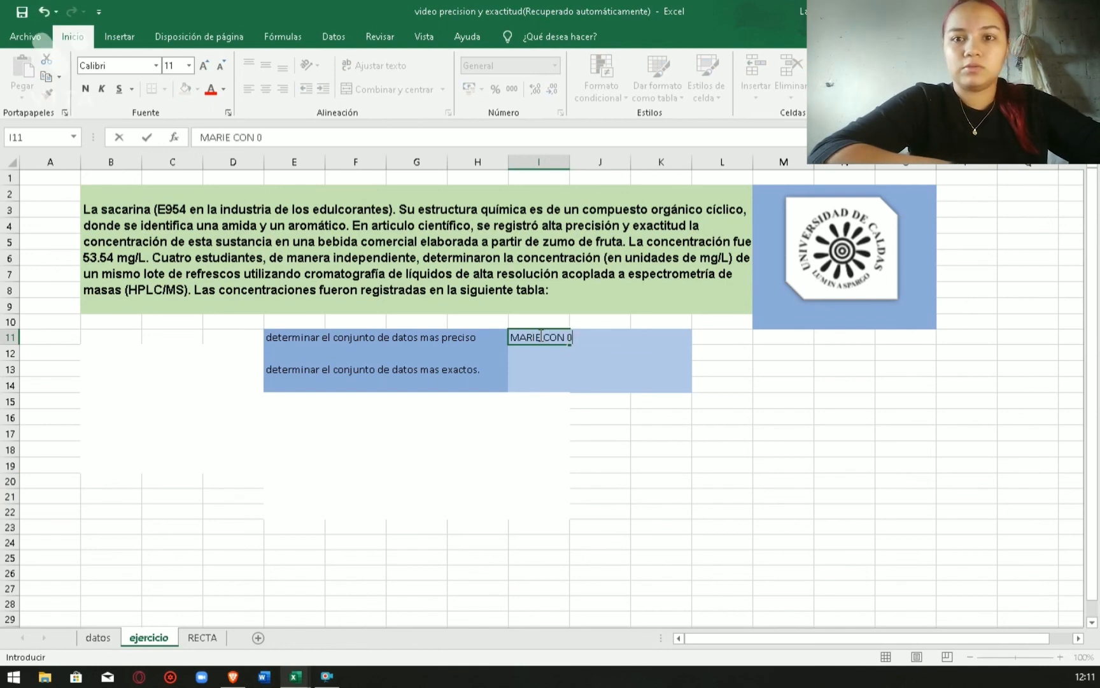
text(.56)
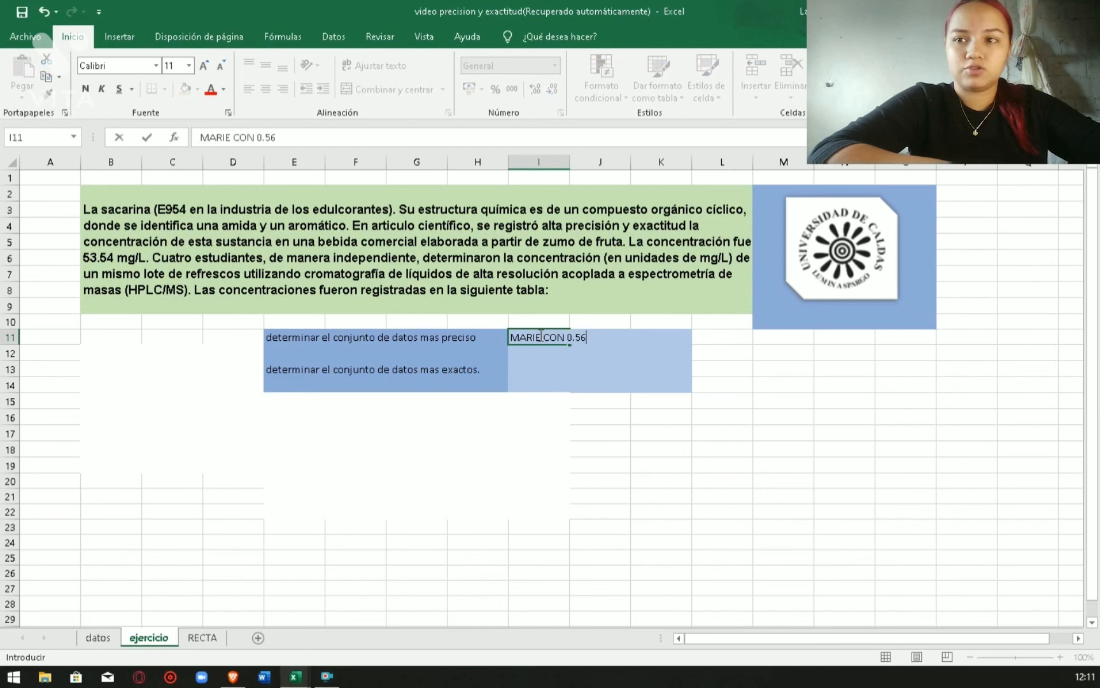
text(78)
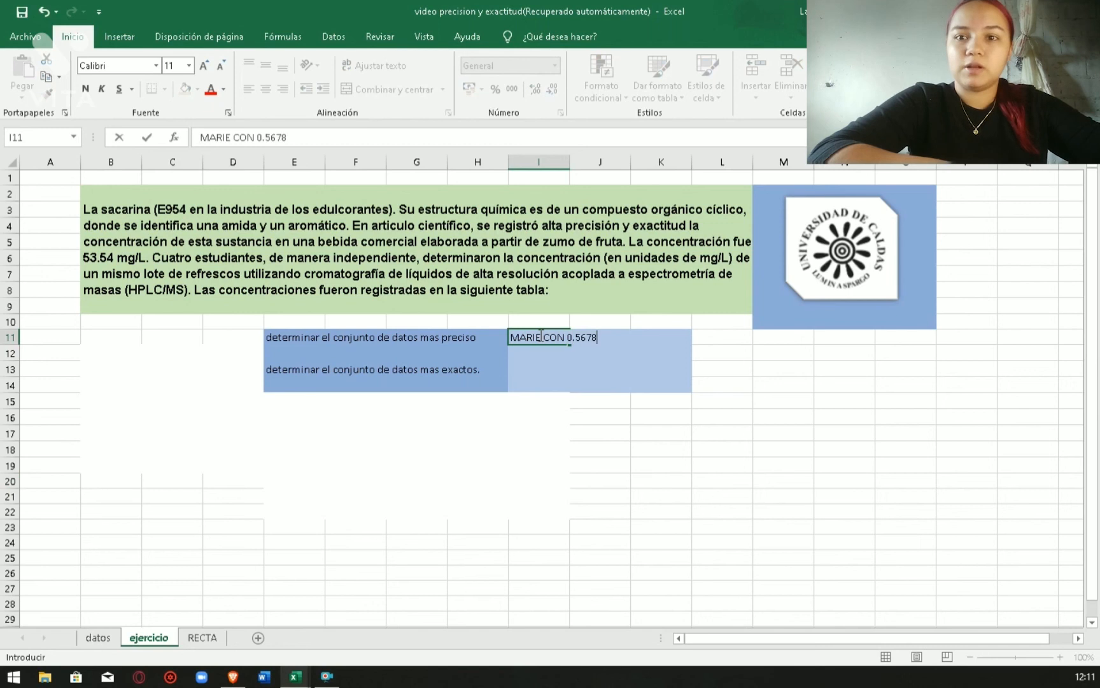
Answer the most accurate data set in cell I13 with the fourth student's name as in the data header, followed by -0.644.
click(536, 370)
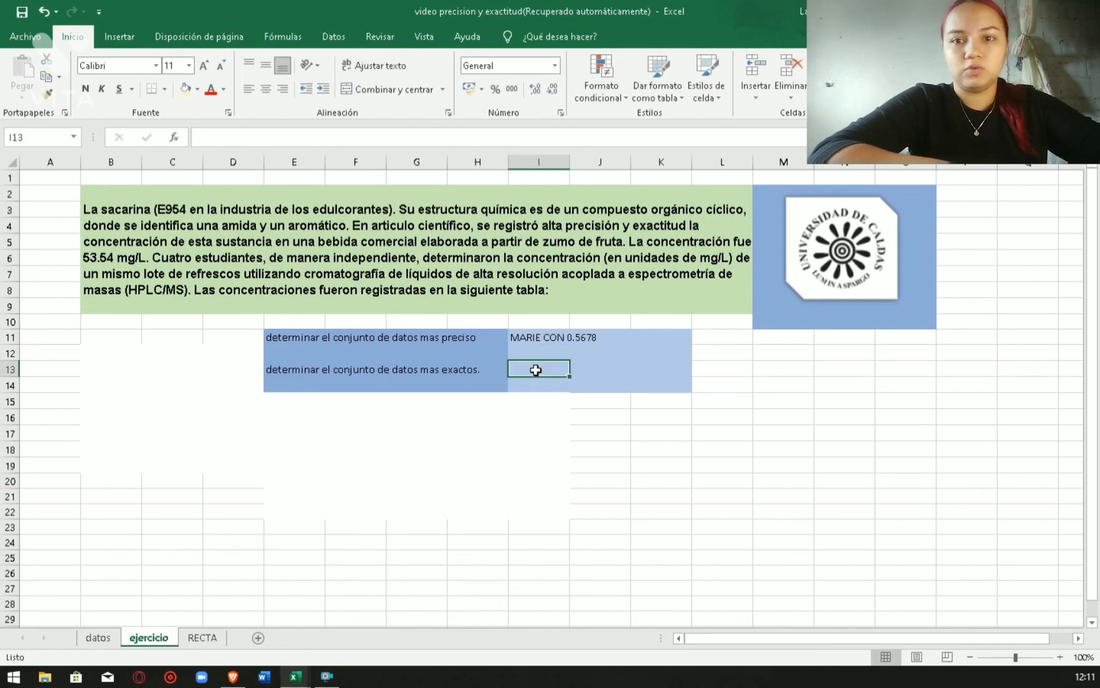
double_click(536, 370)
text(ROSALIND F)
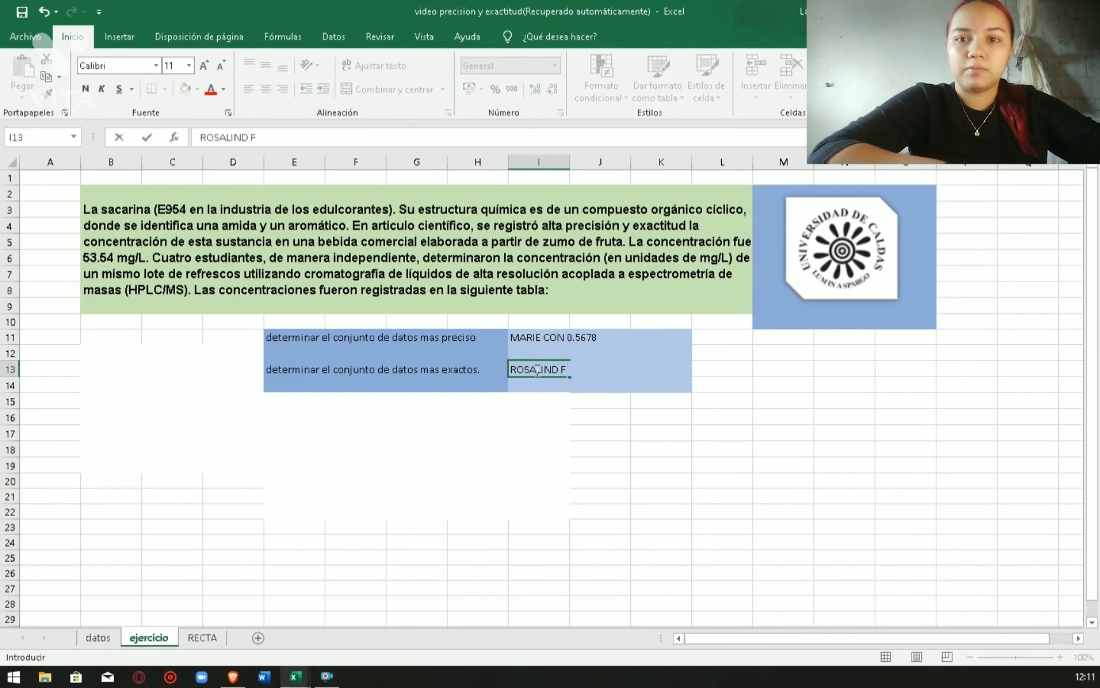
text( -0.644)
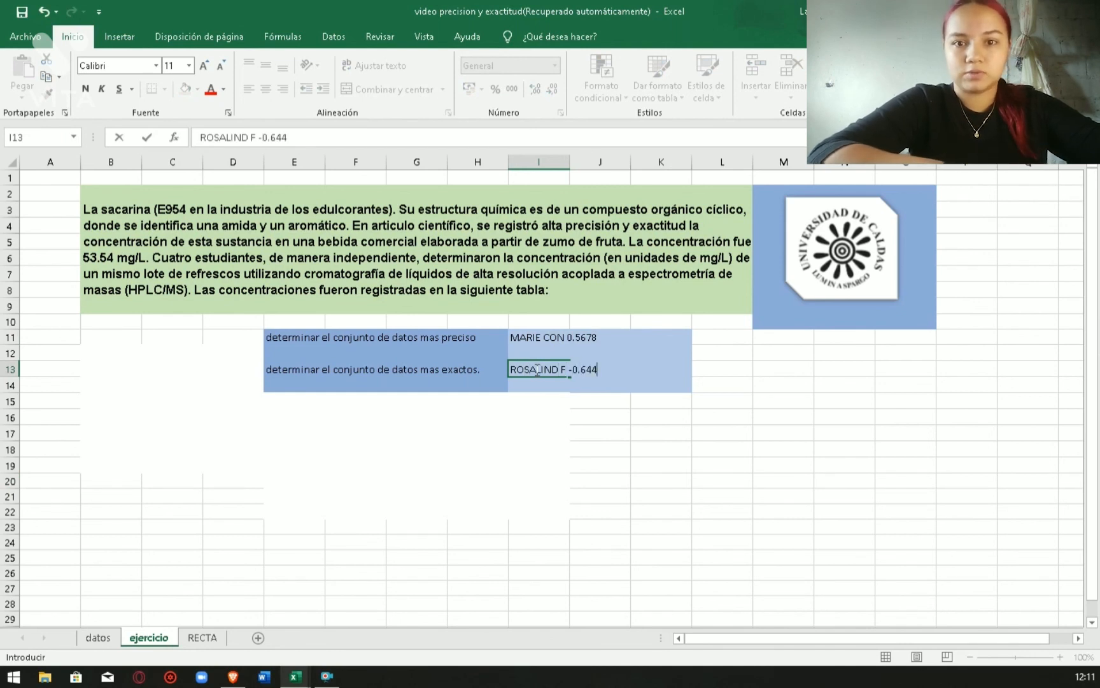
click(549, 450)
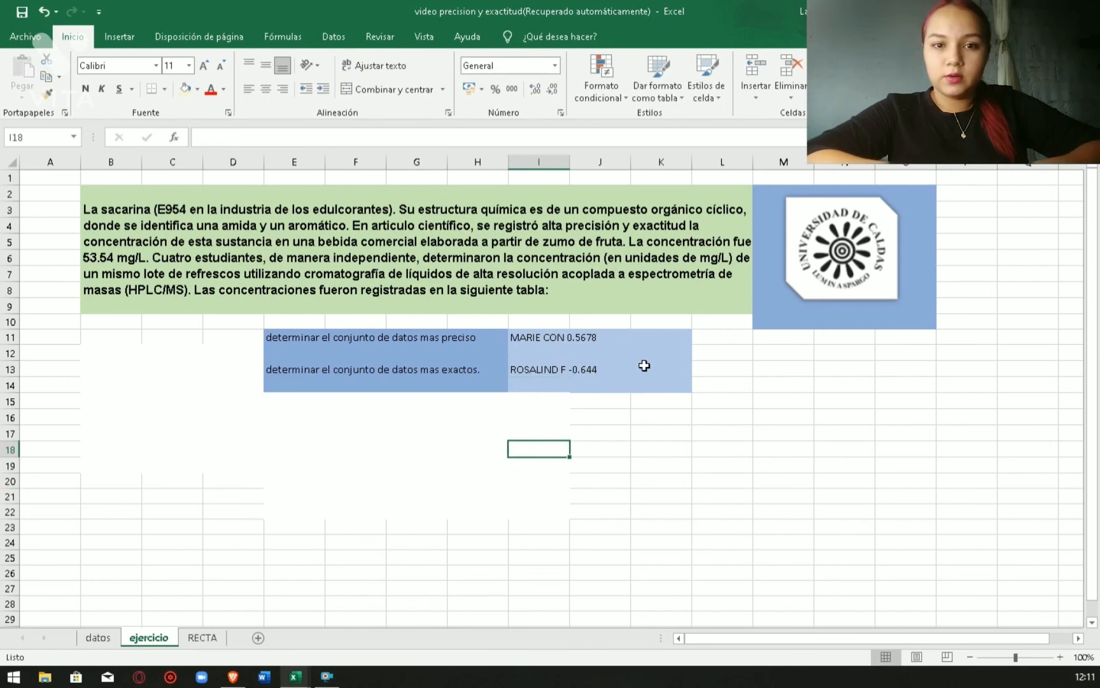